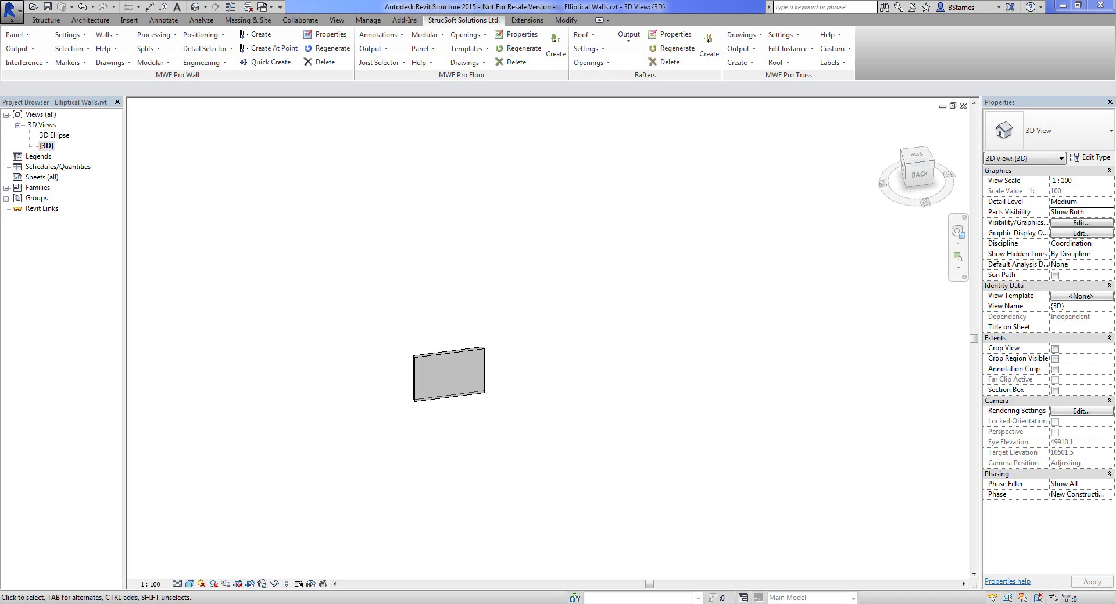
Start placing an architectural Generic - 200mm wall on Level 2 with base offset -3000.
click(90, 20)
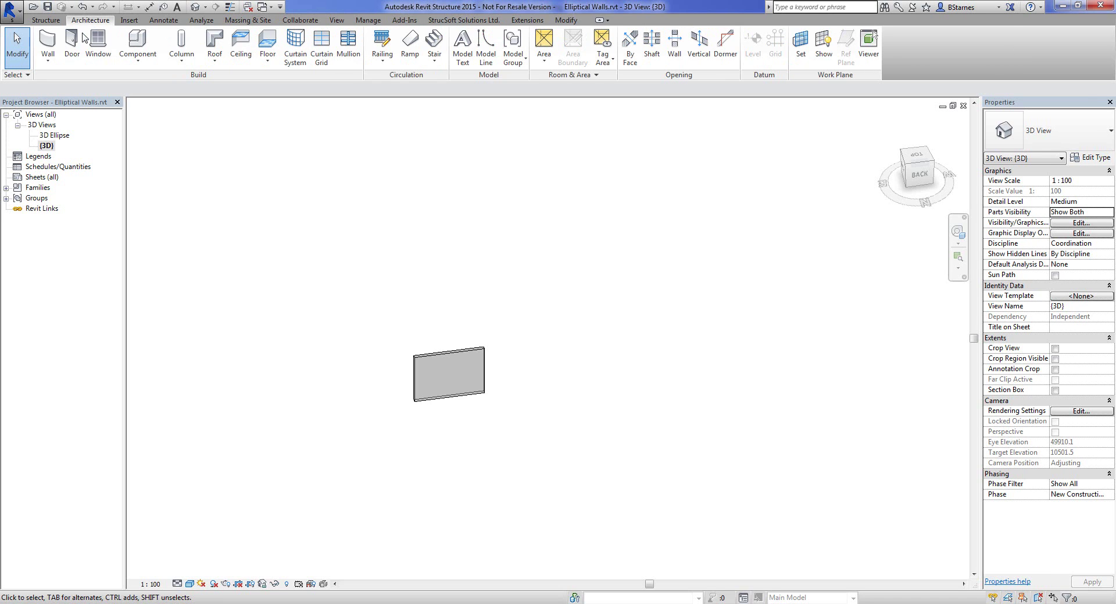
click(49, 62)
click(53, 77)
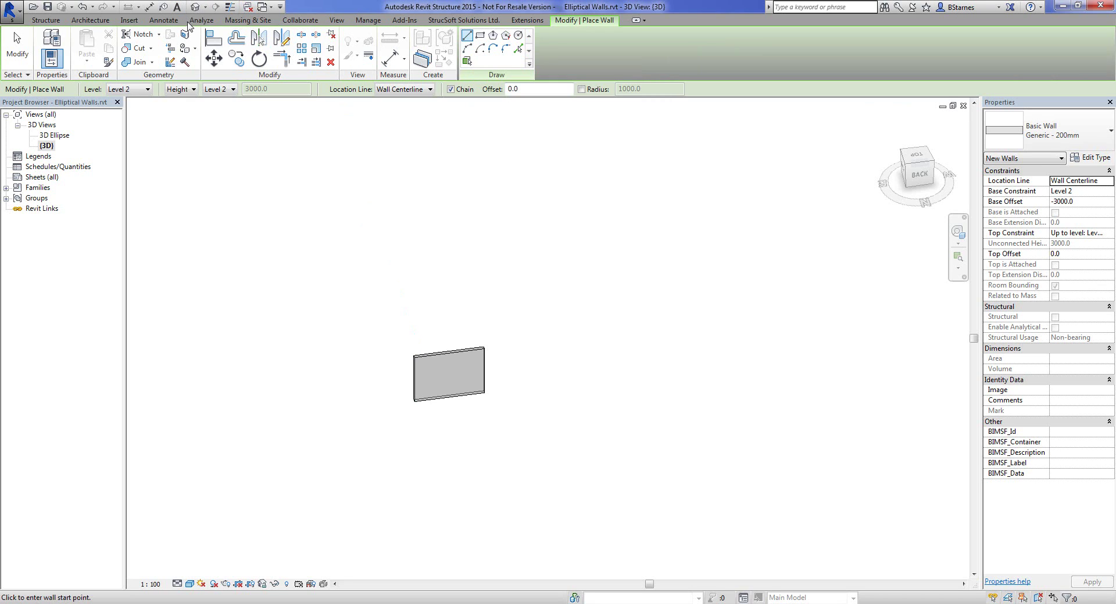
Create a new in-place mass named 'Wall'.
click(250, 21)
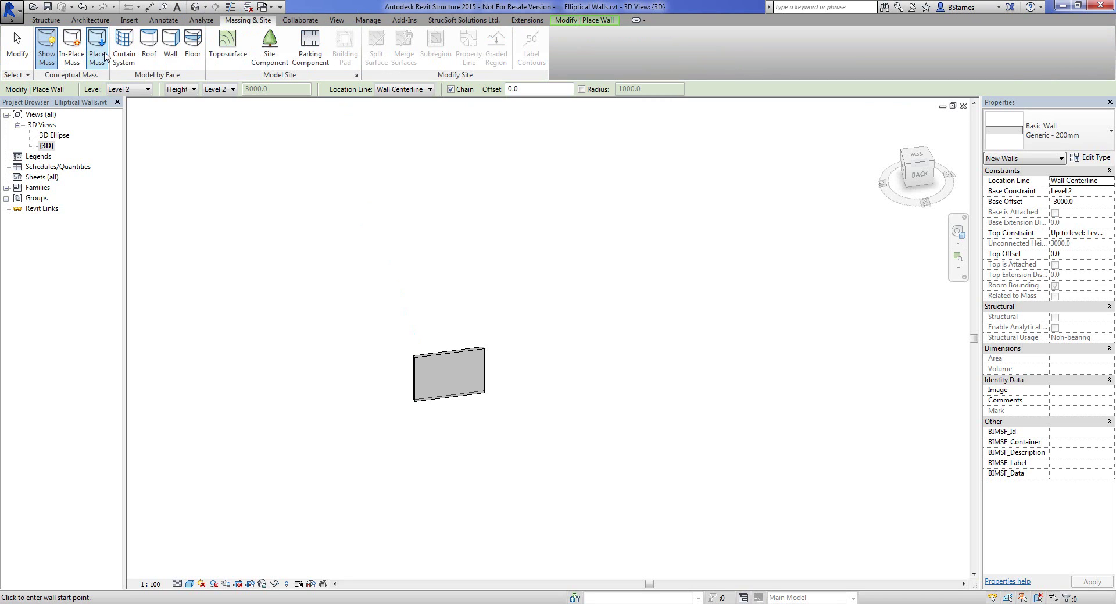
click(73, 55)
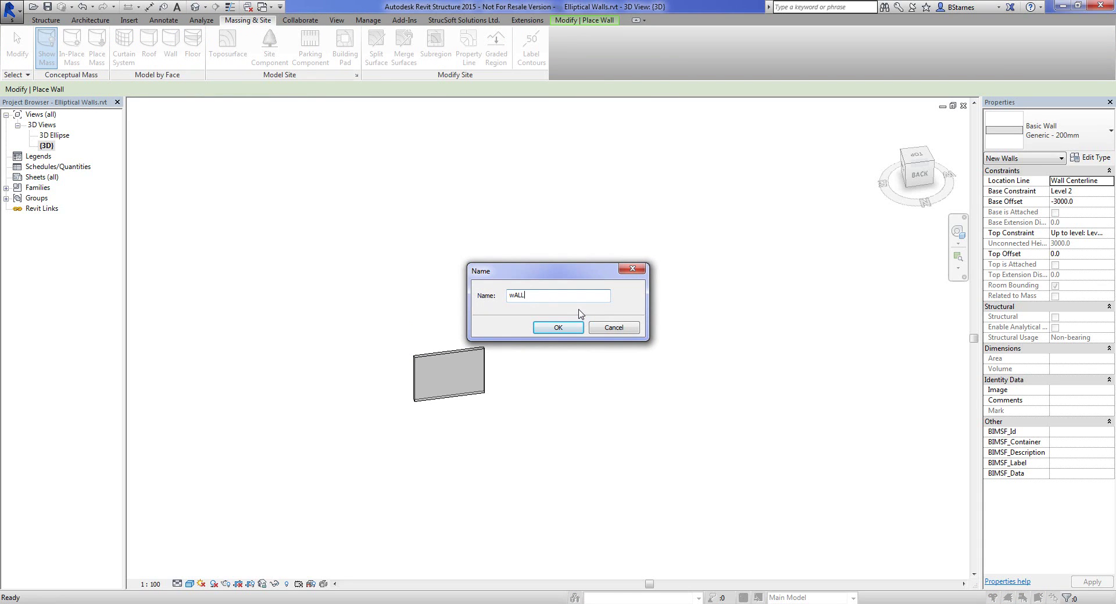
text(wA)
key(BackSpace)
key(BackSpace)
text(Wall)
click(558, 327)
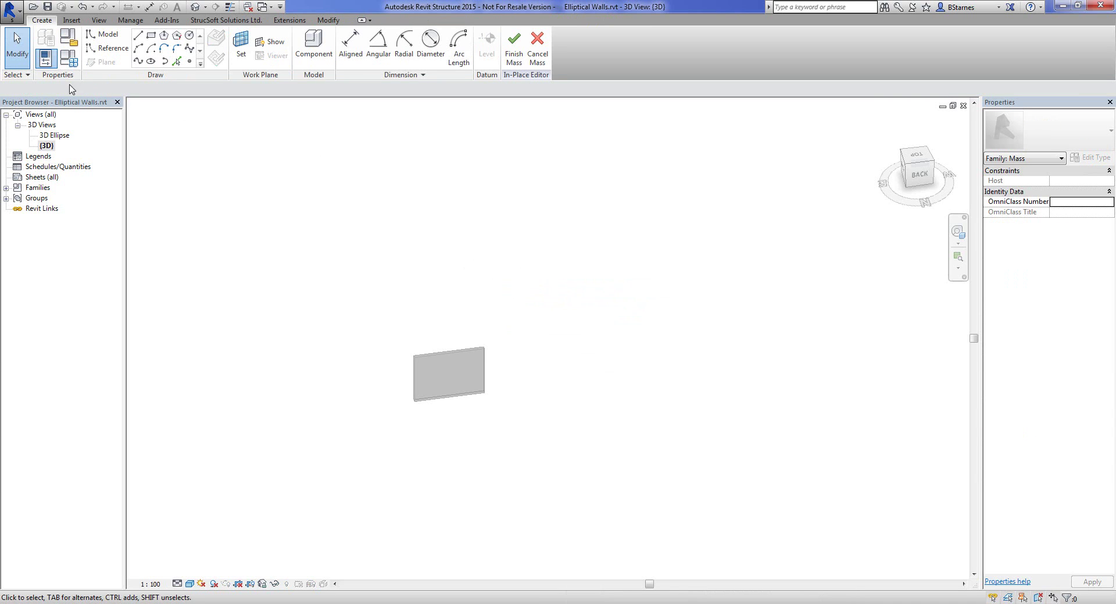
Set the flat wall's face as work plane and sketch a 5100 by 1500 ellipse beside it.
click(240, 45)
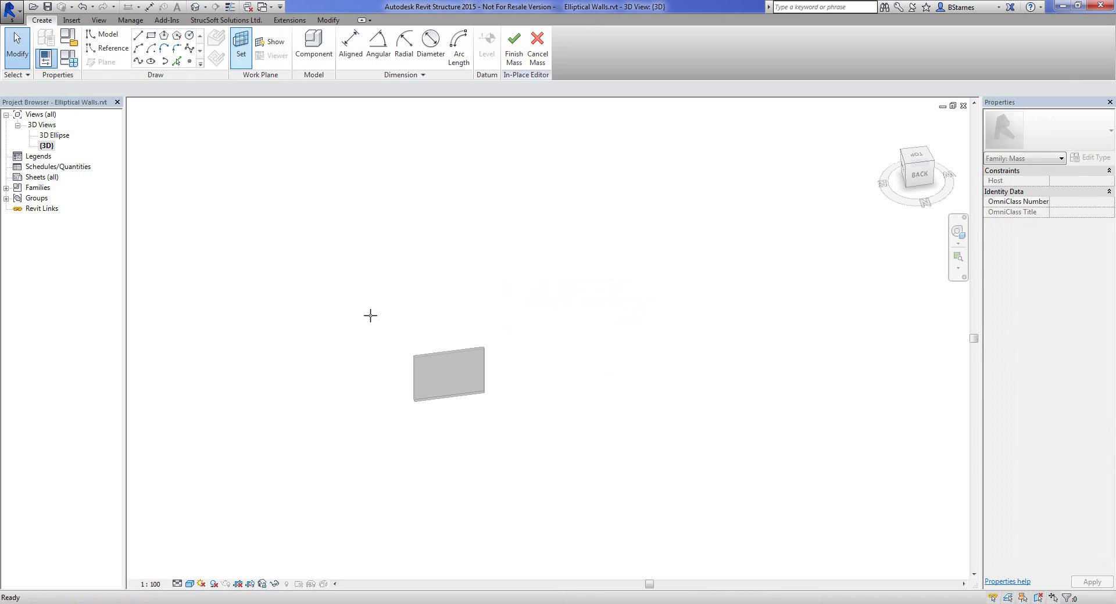
click(448, 395)
scroll(448, 396, up, 4)
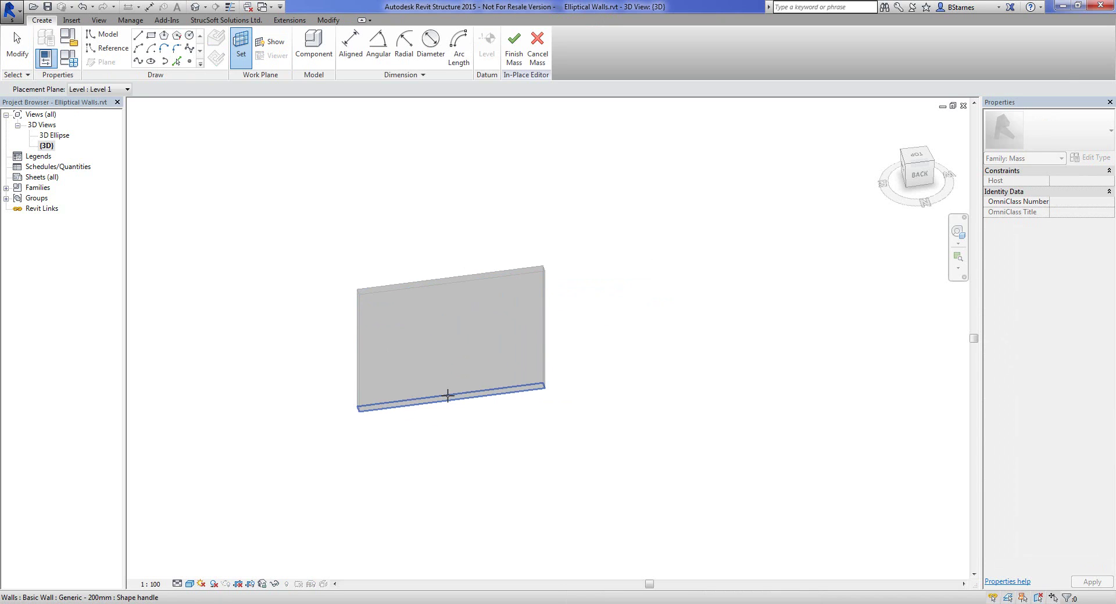
scroll(448, 396, down, 3)
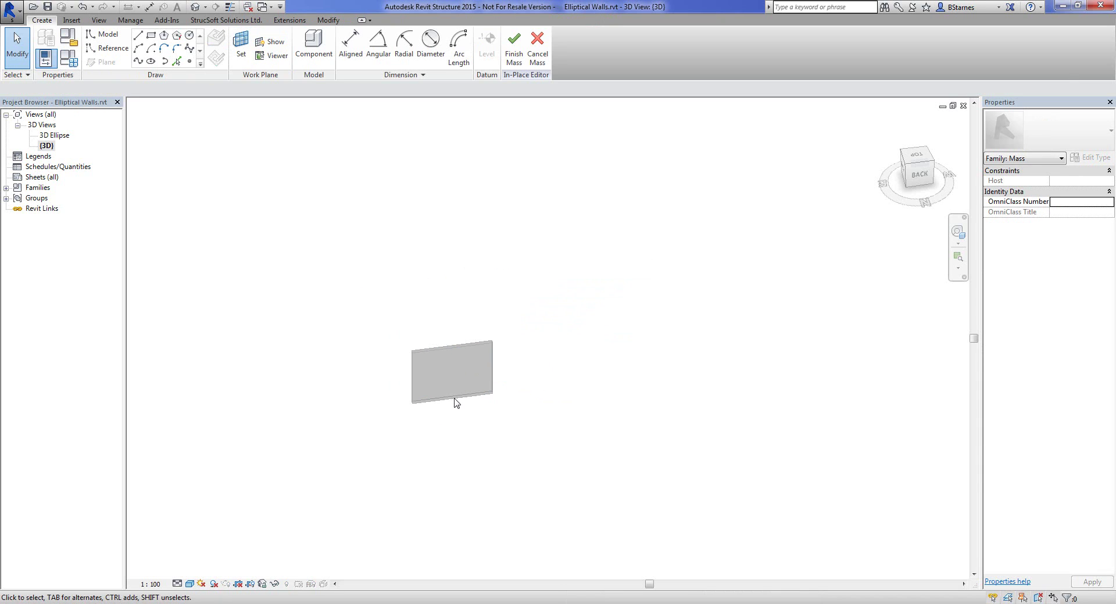
click(150, 61)
middle_drag(631, 302, 480, 281)
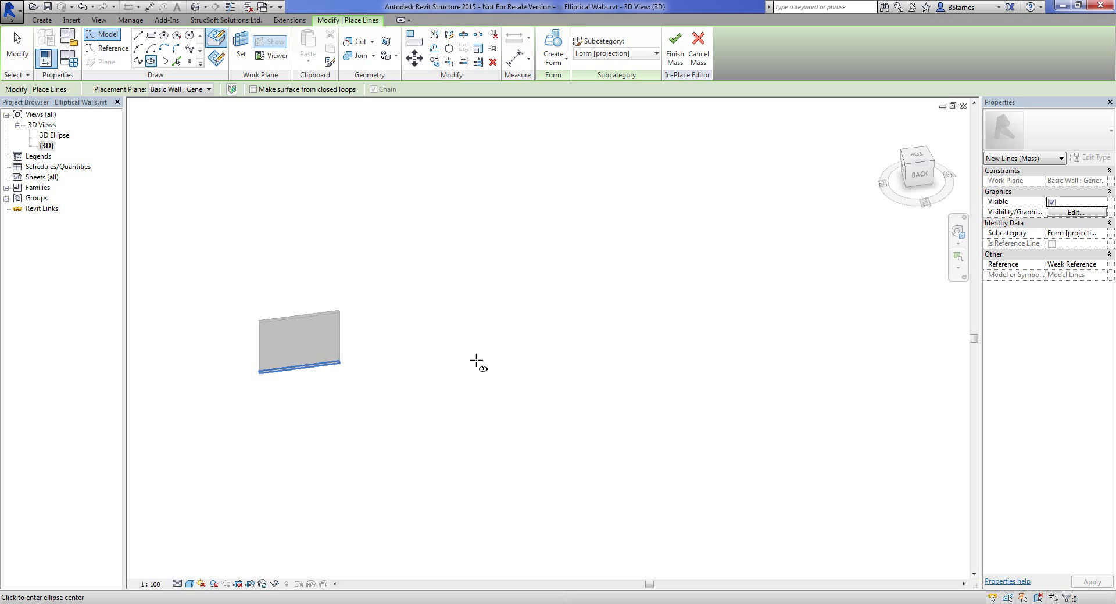
click(451, 347)
click(530, 349)
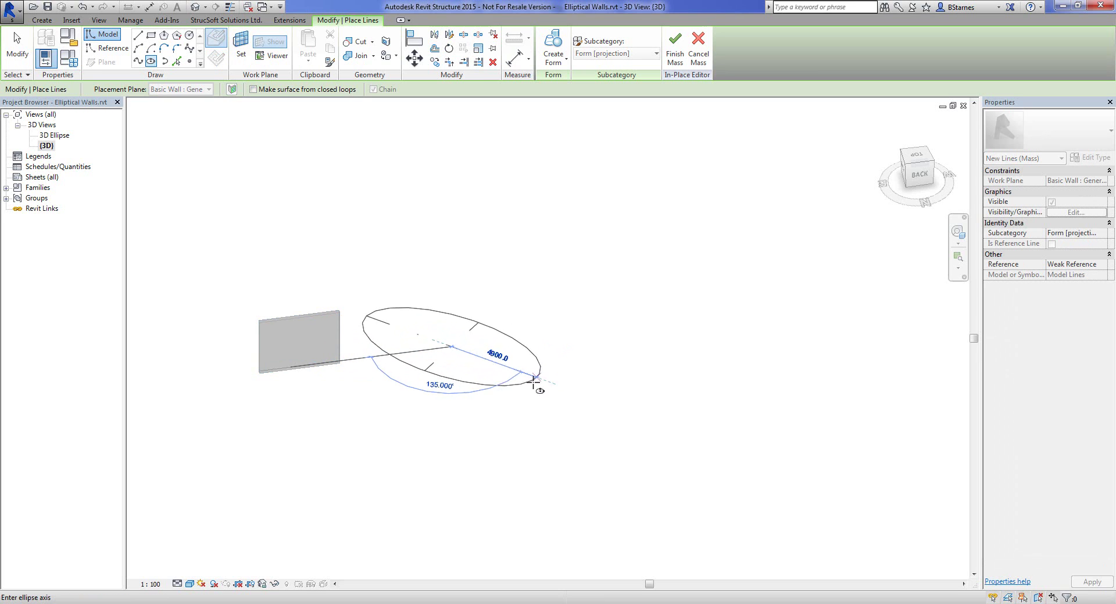
click(498, 347)
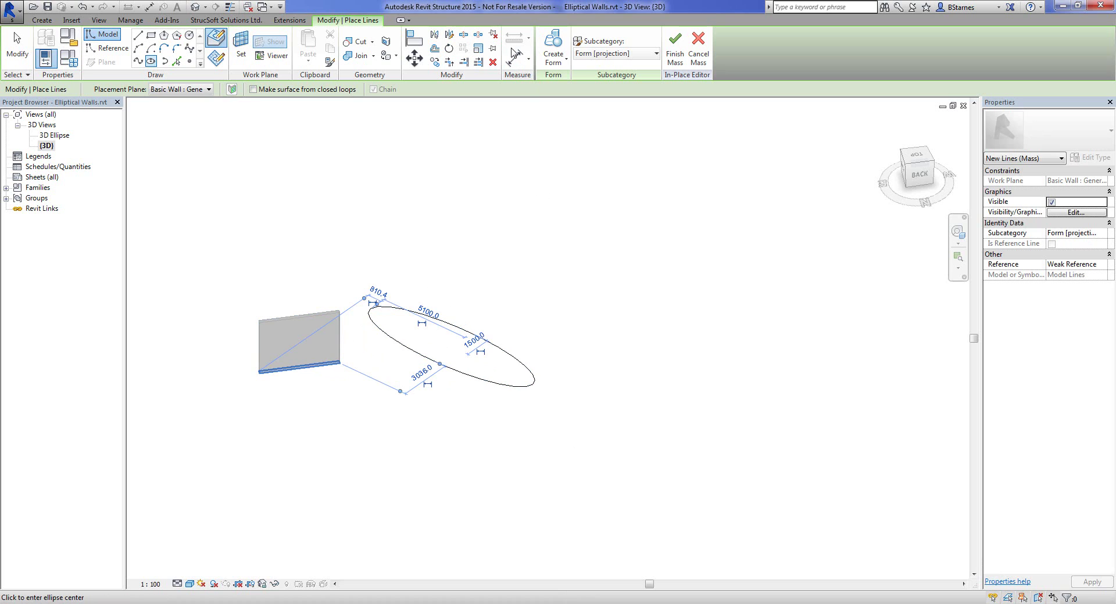
Extrude the ellipse into a 3000-high solid form and finish the in-place mass.
click(556, 66)
click(572, 90)
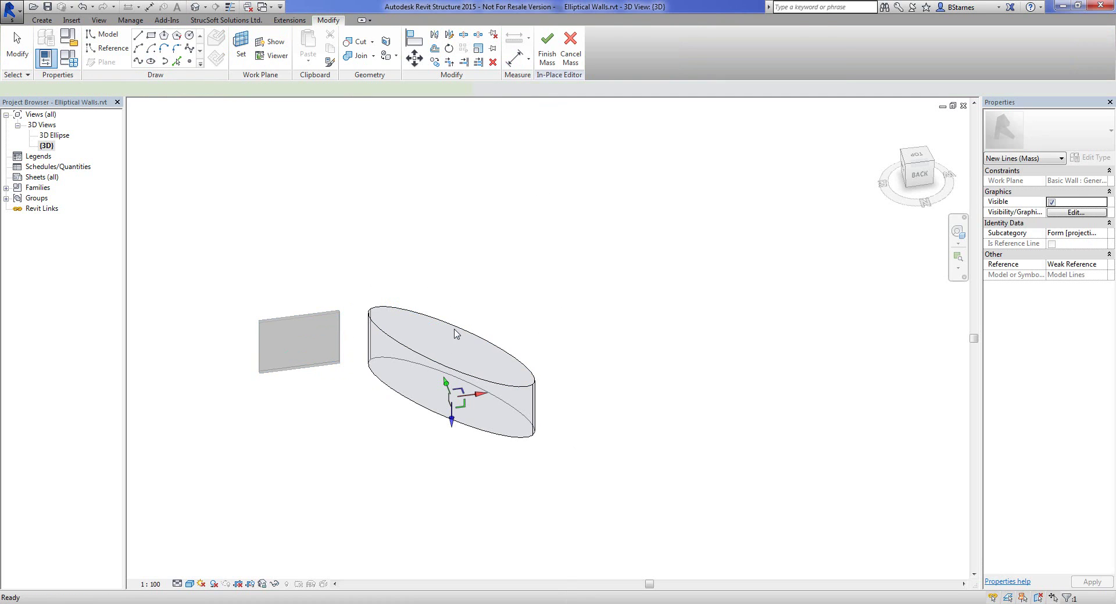
drag(451, 392, 460, 322)
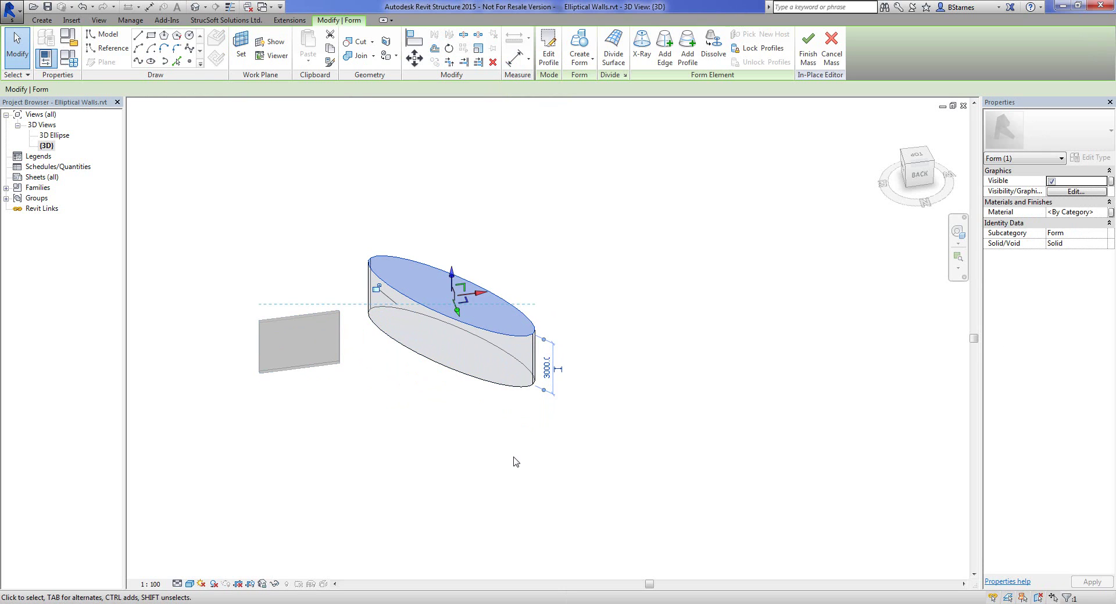
shift+middle_drag(516, 460, 655, 451)
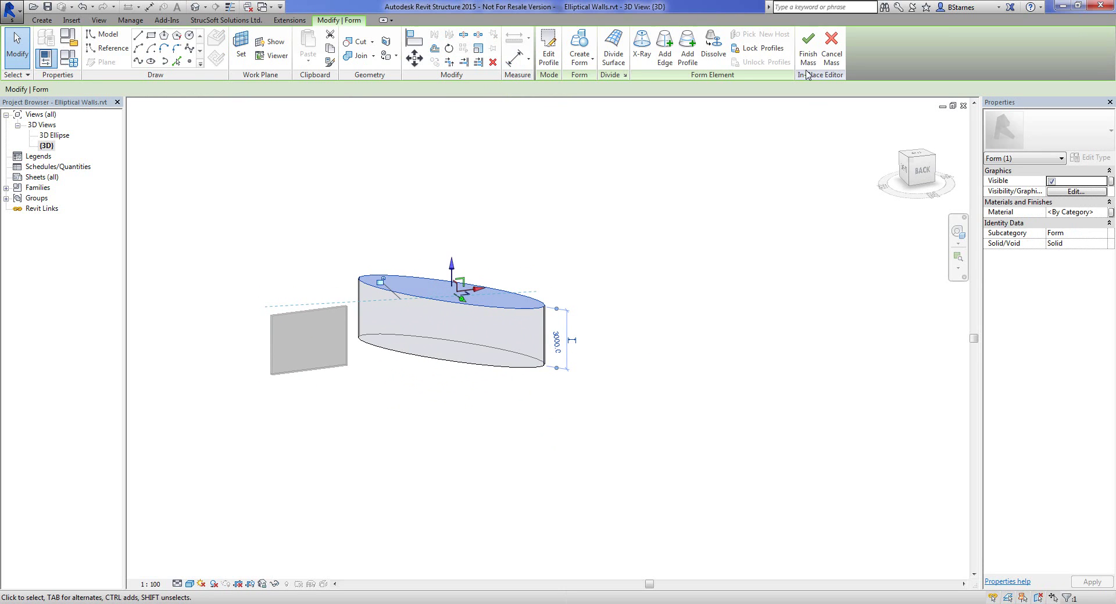
click(808, 49)
shift+middle_drag(424, 373, 615, 456)
Place a Generic - 200mm Wall by Face on the elliptical mass's curved face.
click(531, 303)
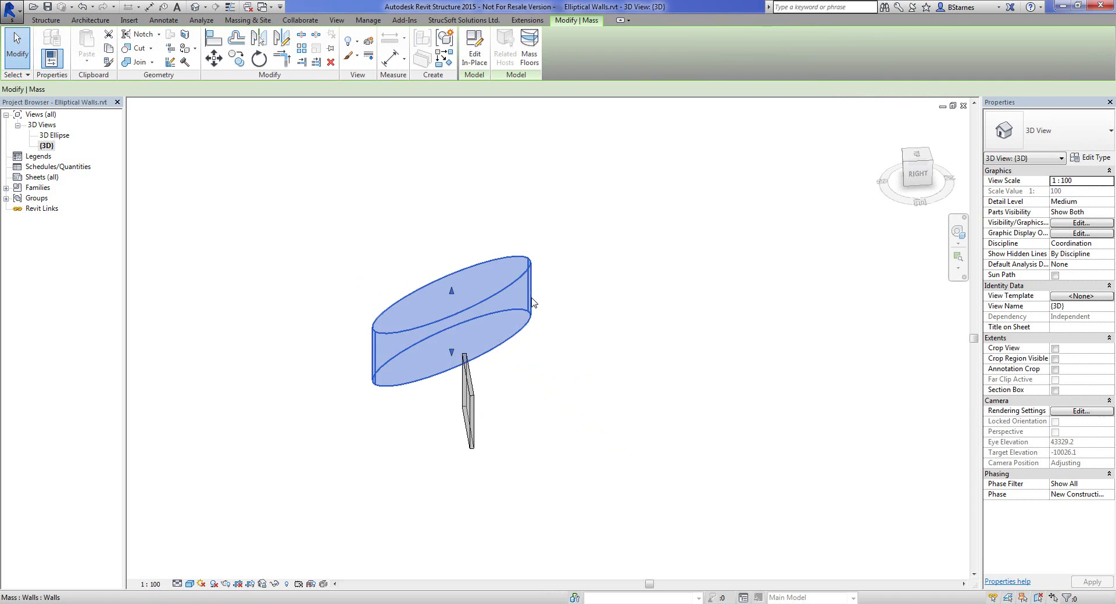
shift+middle_drag(531, 302, 476, 385)
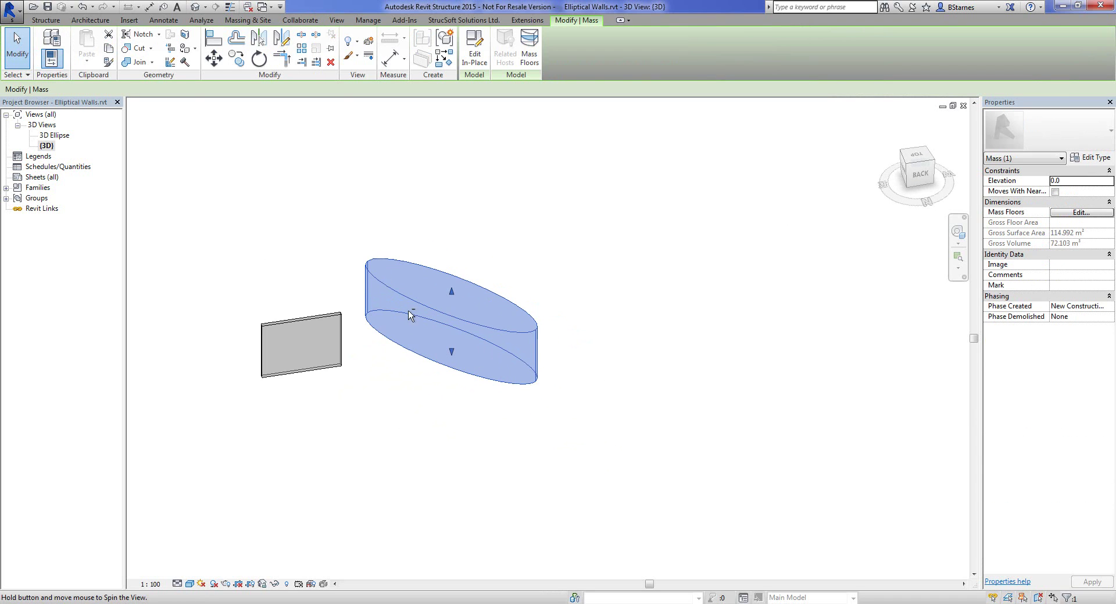
click(107, 21)
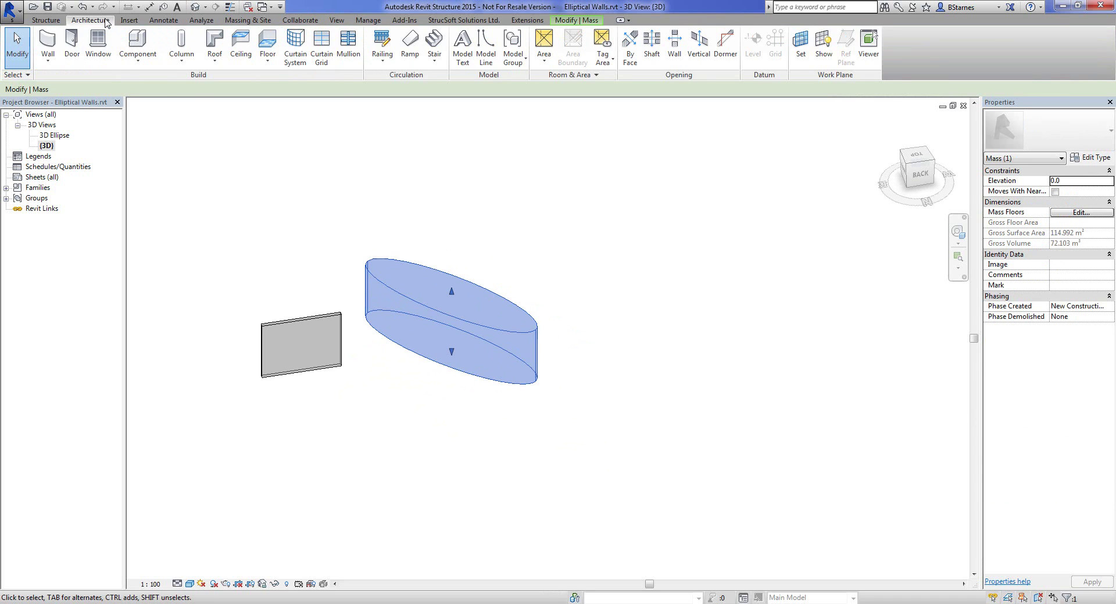
click(49, 65)
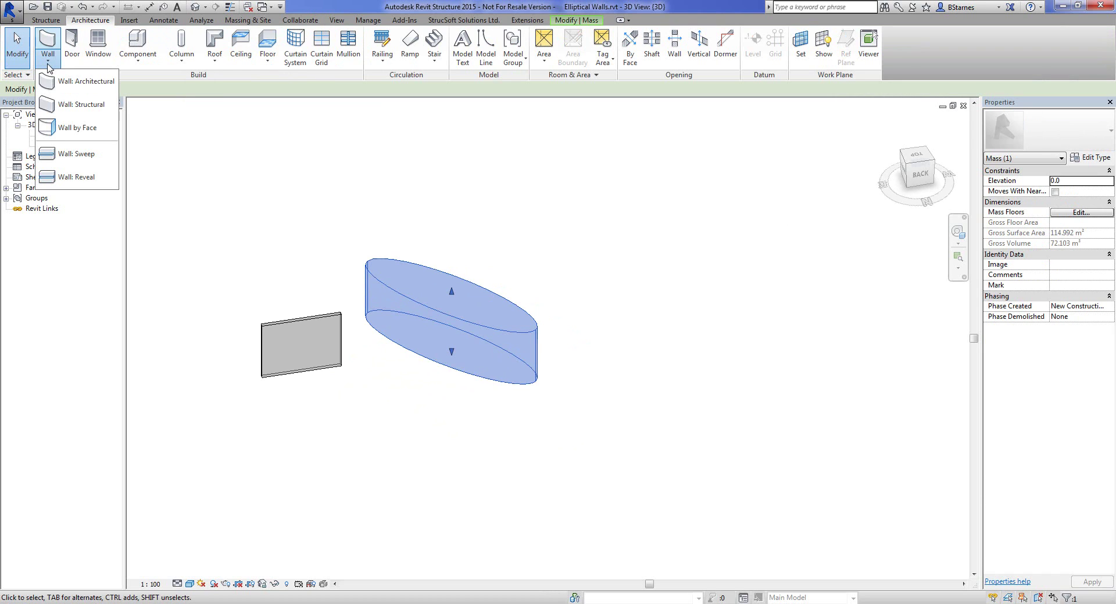
click(62, 91)
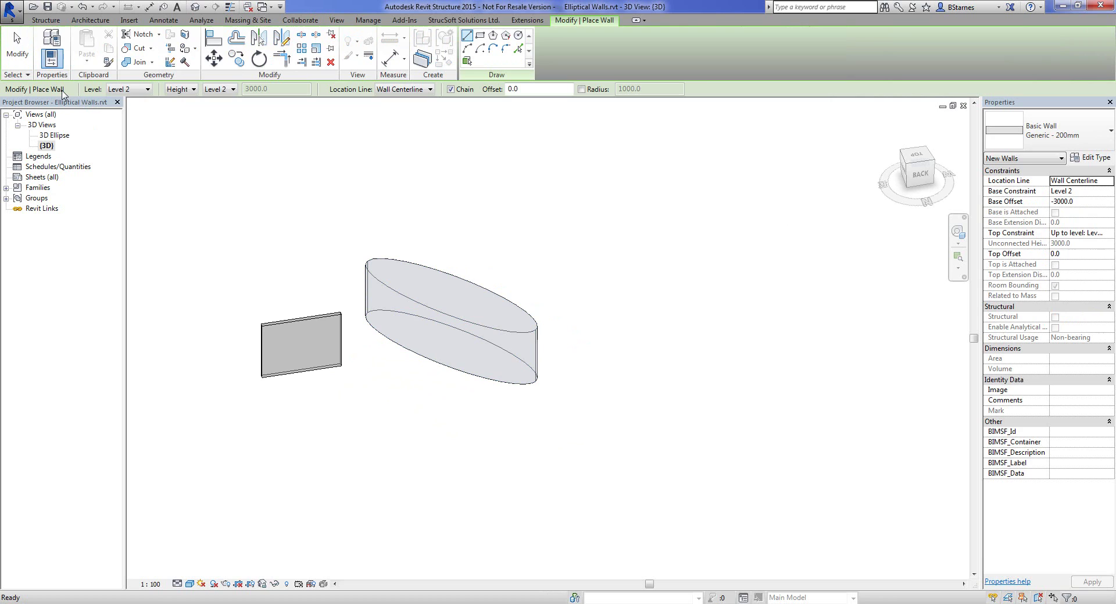
key(Escape)
key(Escape)
click(48, 63)
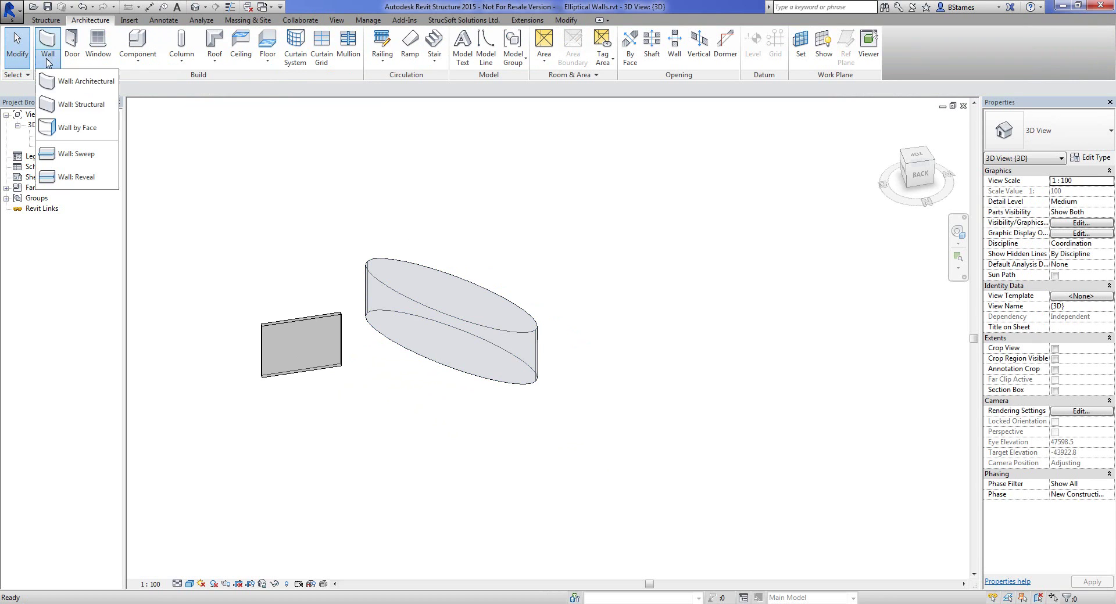
click(71, 135)
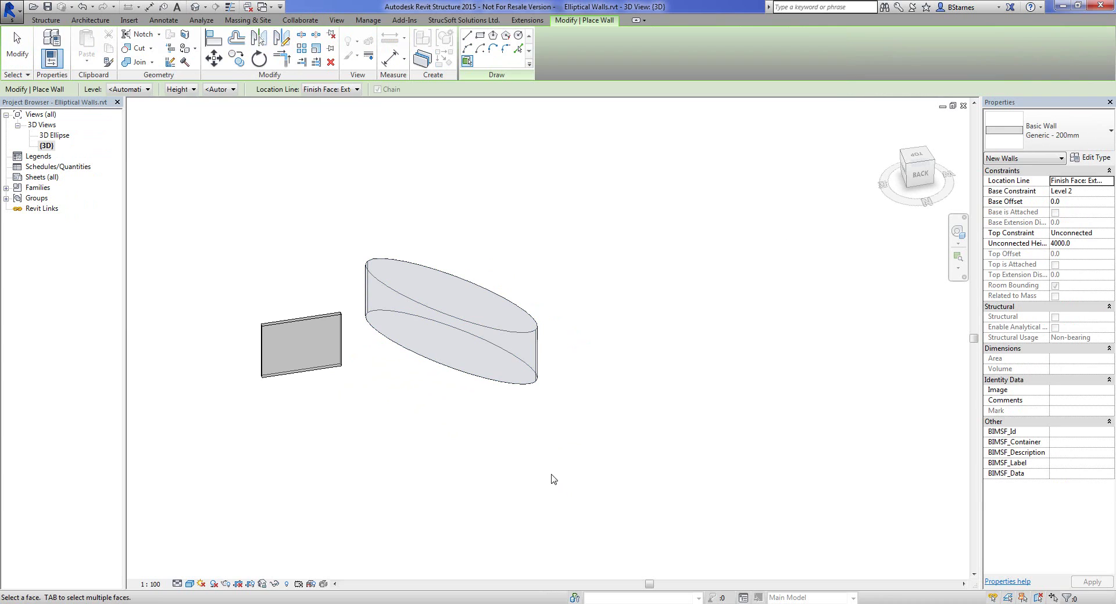
click(481, 384)
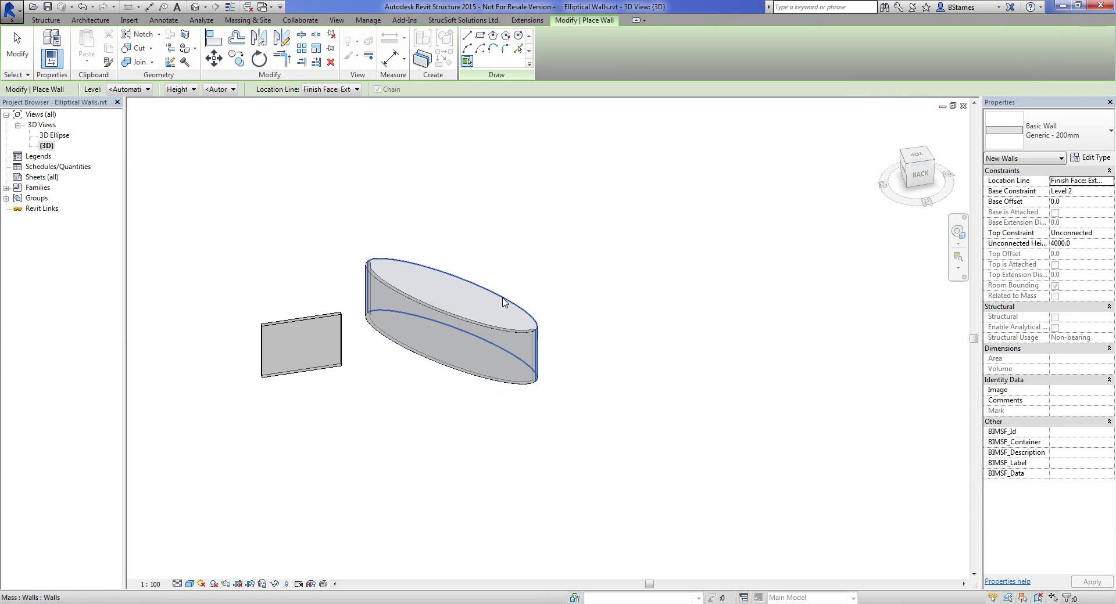
key(Escape)
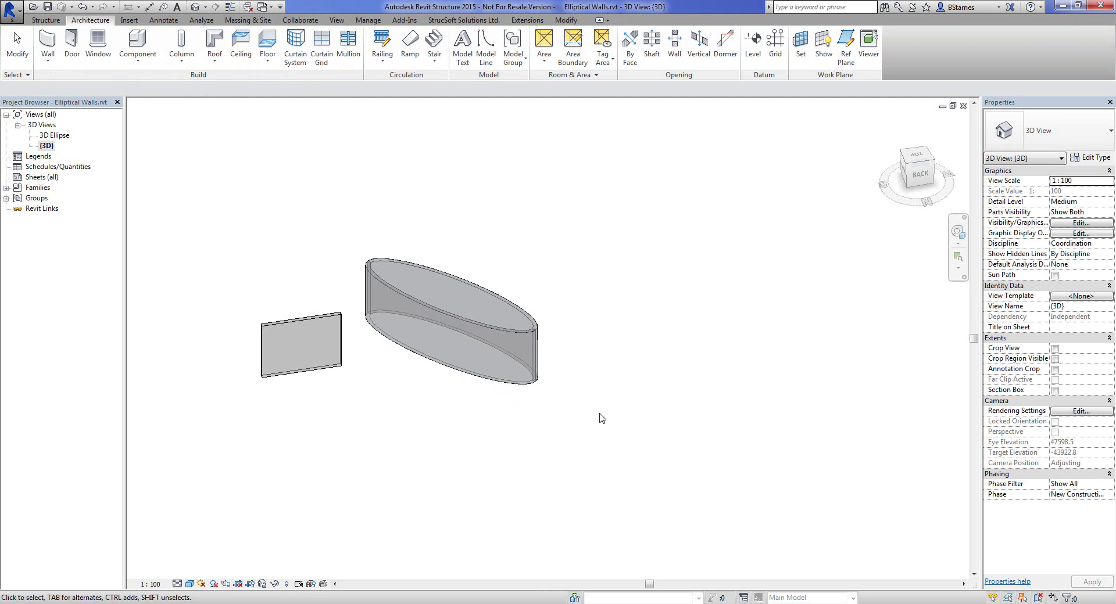
click(489, 381)
shift+middle_drag(428, 417, 374, 369)
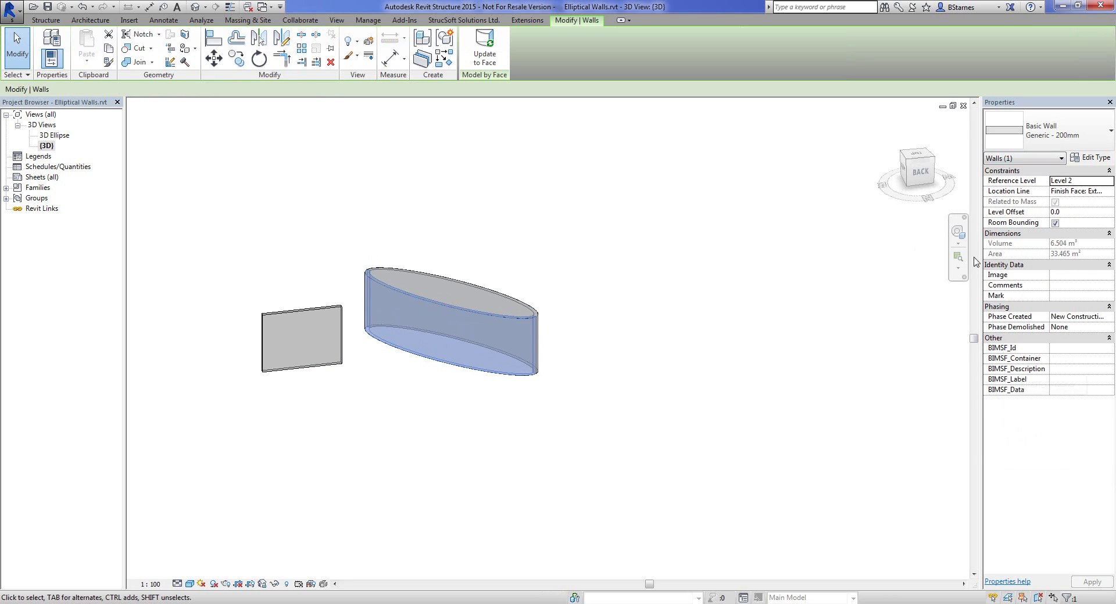
click(323, 369)
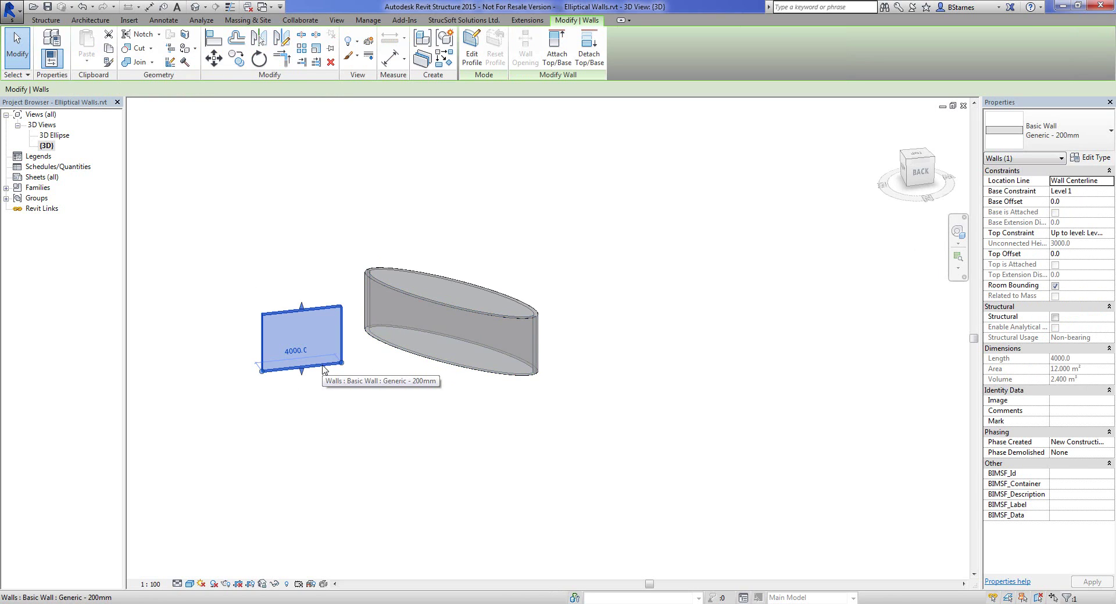
click(464, 374)
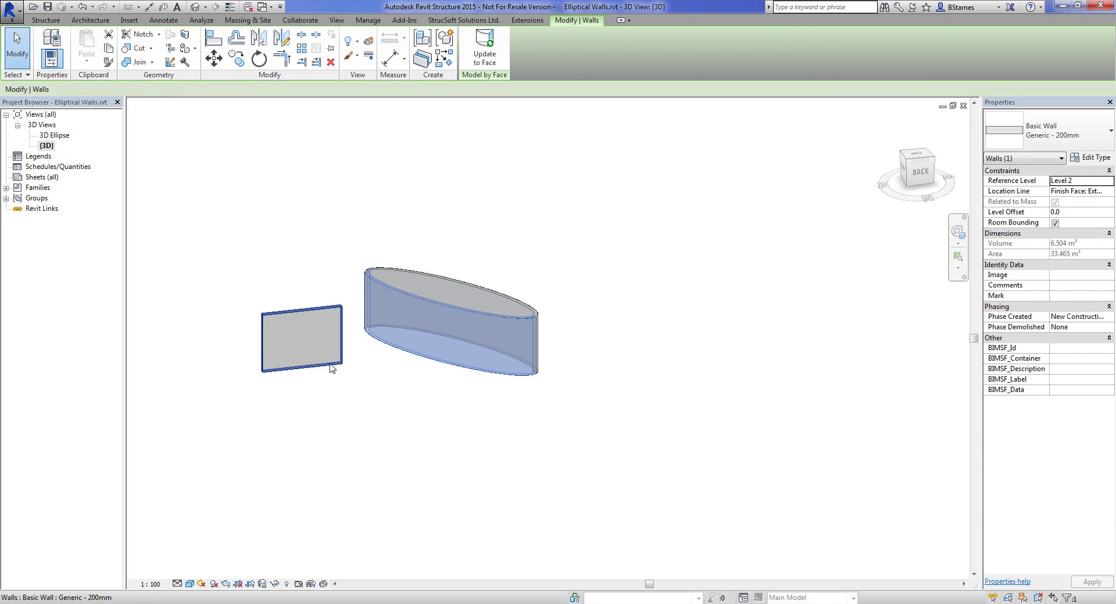
click(329, 363)
click(442, 364)
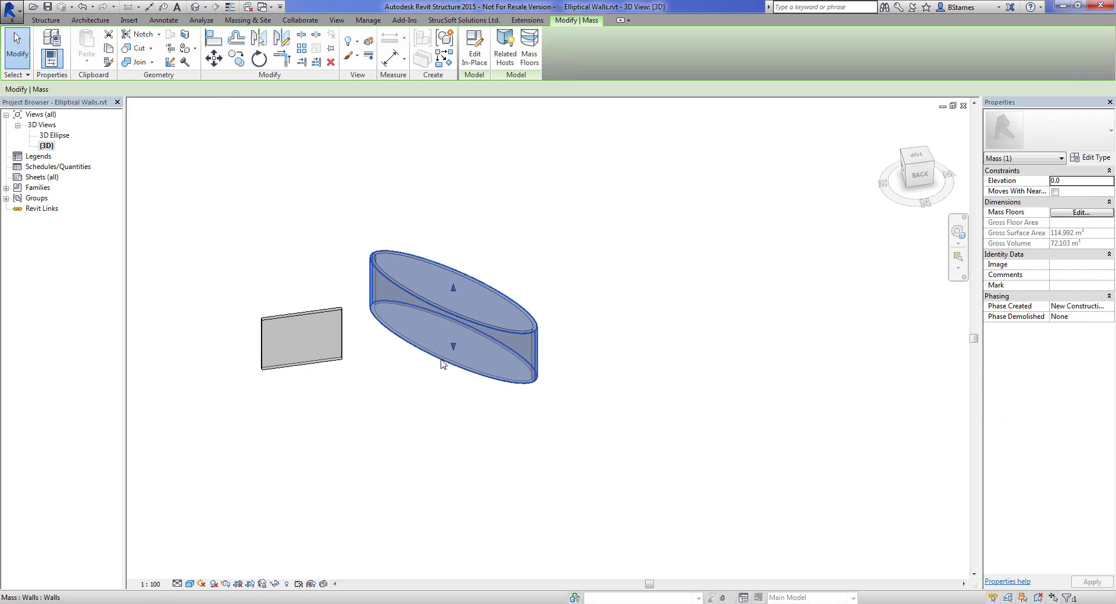
key(Escape)
click(445, 365)
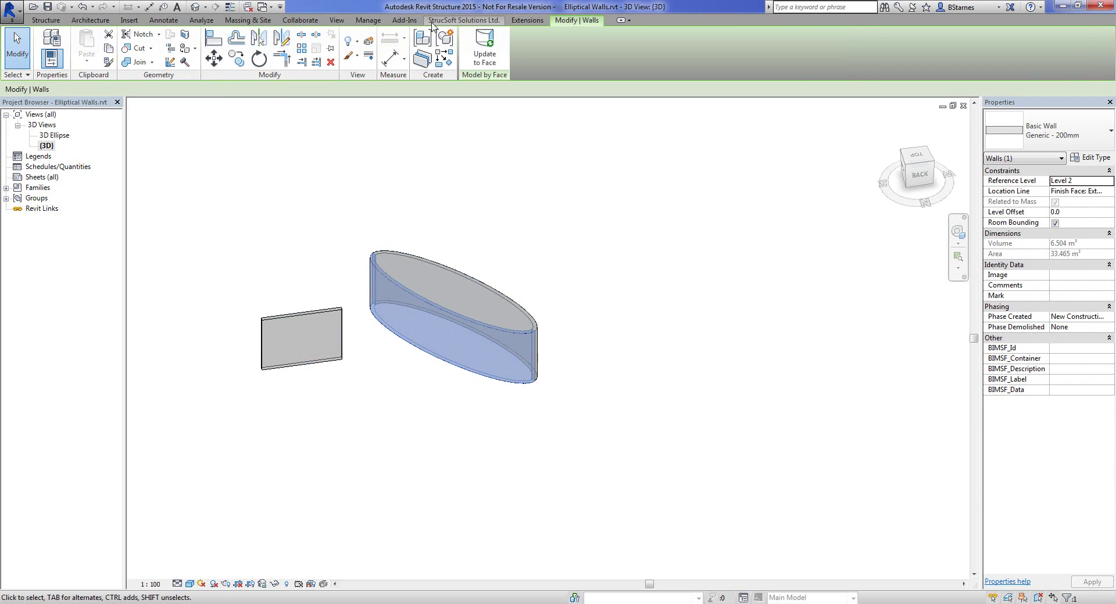
Frame the flat wall with C150 light-gauge studs using MWF Pro Wall Quick Create.
click(463, 20)
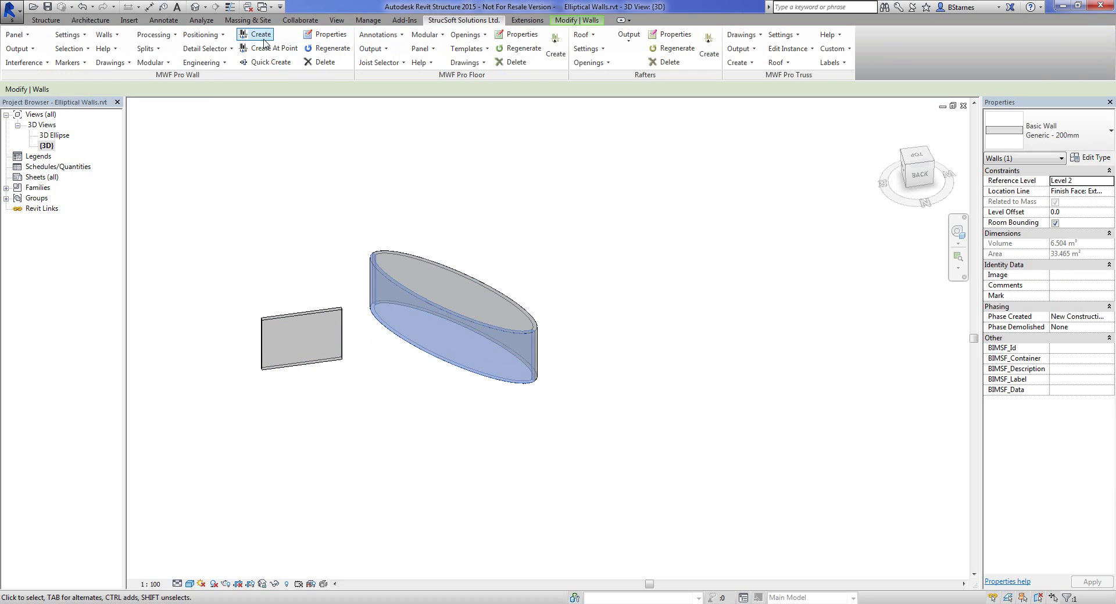
click(273, 62)
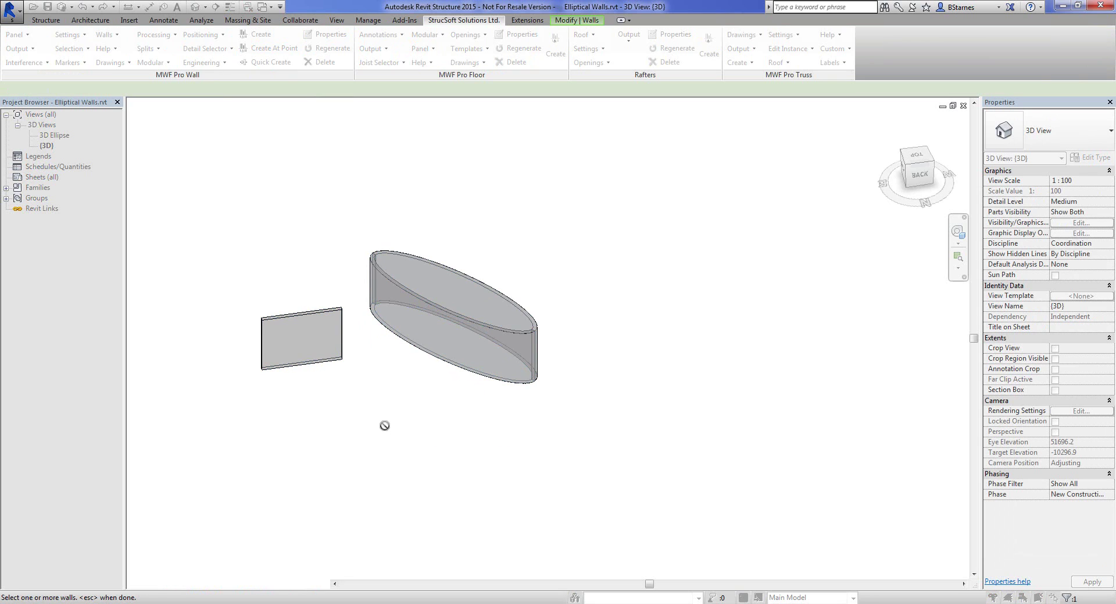
key(Escape)
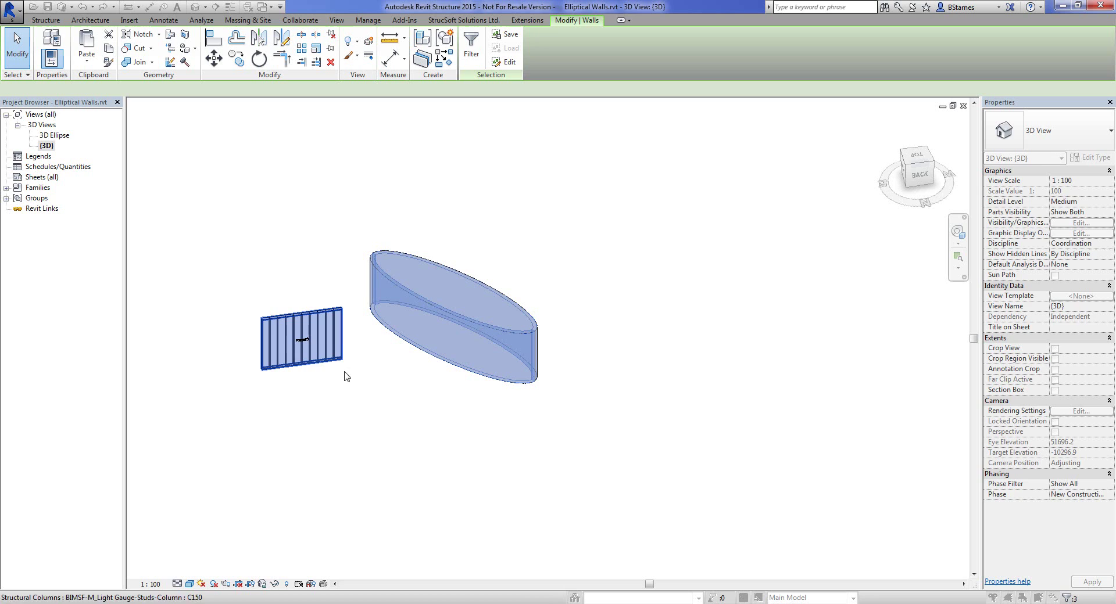
click(430, 456)
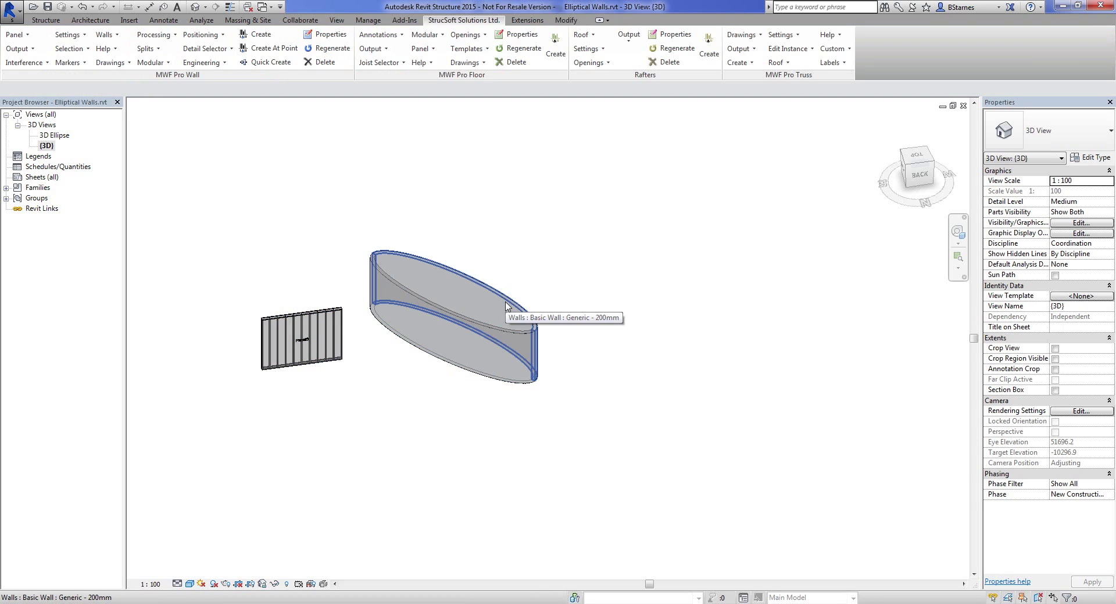
Extend the framed flat wall to 5200 long and raise its top.
click(485, 334)
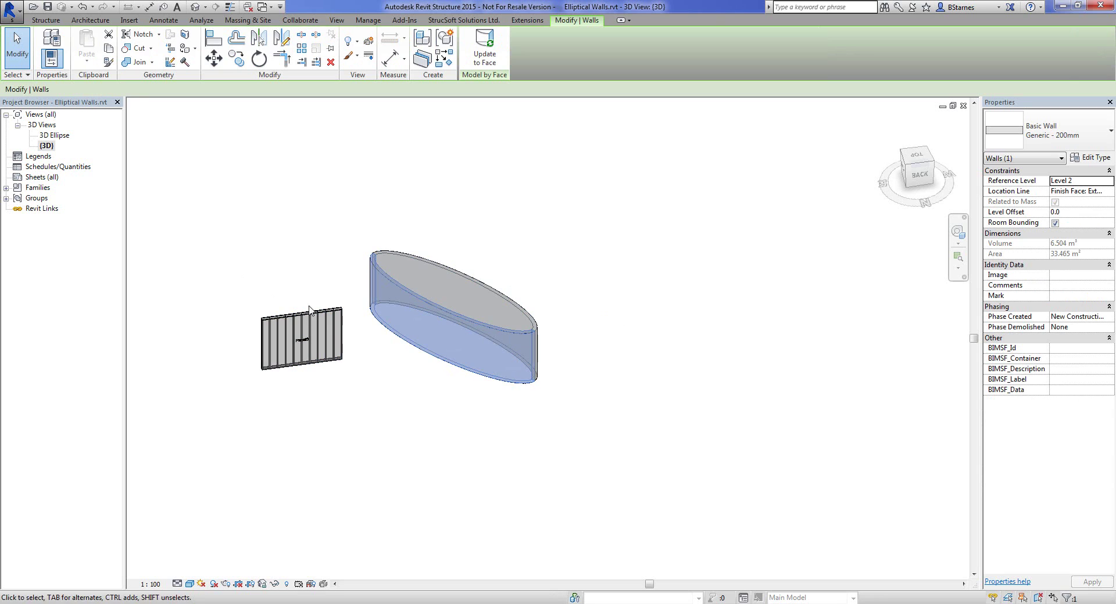
scroll(330, 374, up, 3)
scroll(330, 374, up, 2)
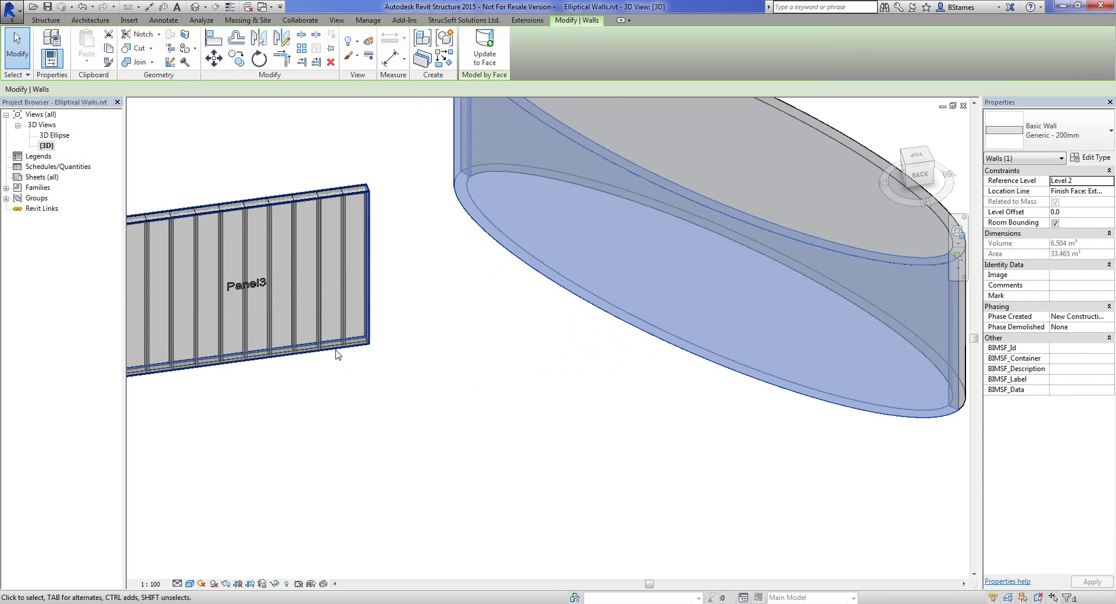
click(336, 355)
scroll(411, 451, down, 5)
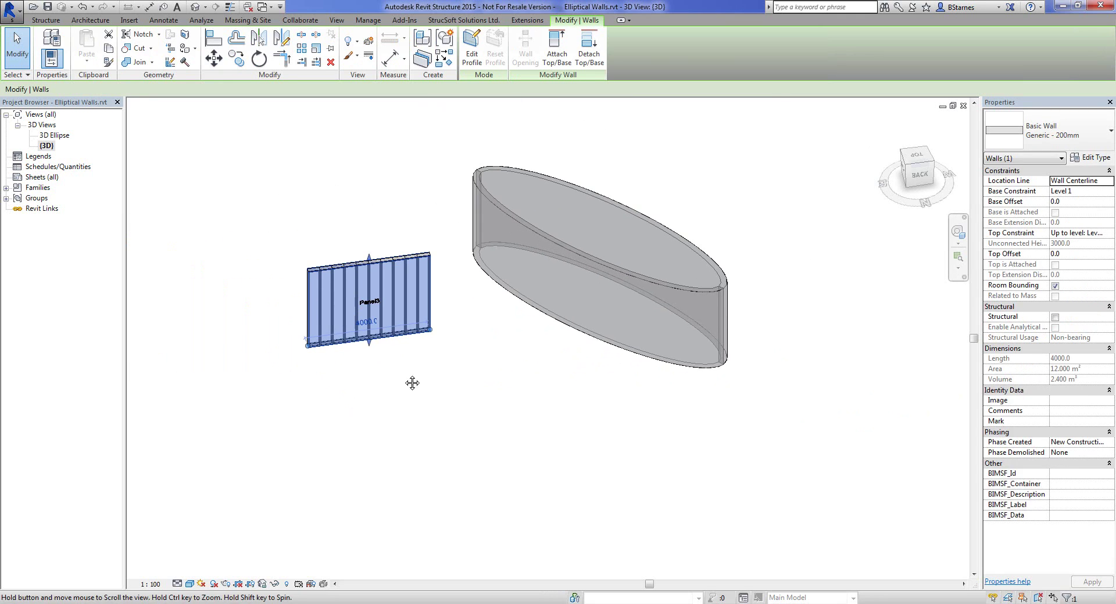
drag(312, 351, 279, 352)
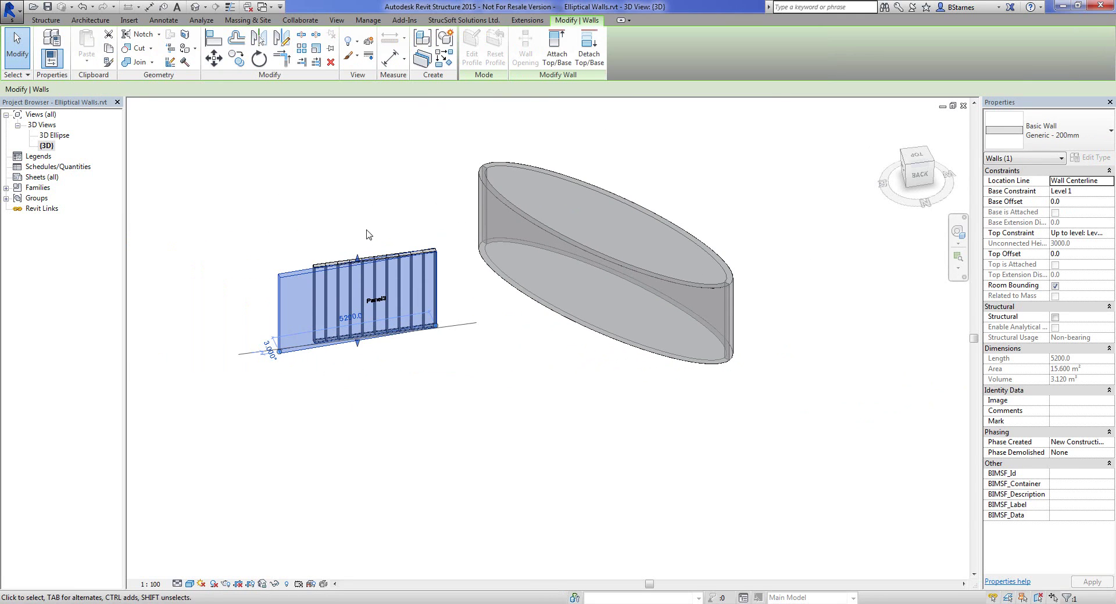
drag(356, 258, 352, 204)
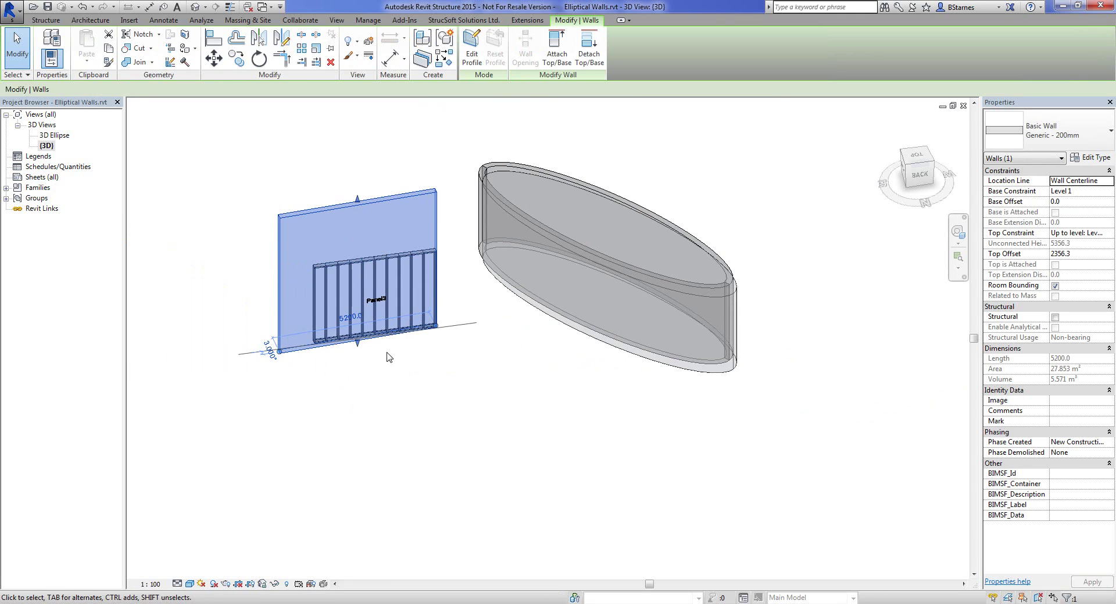
Move the front curved wall segment down, away from the elliptical mass.
click(667, 371)
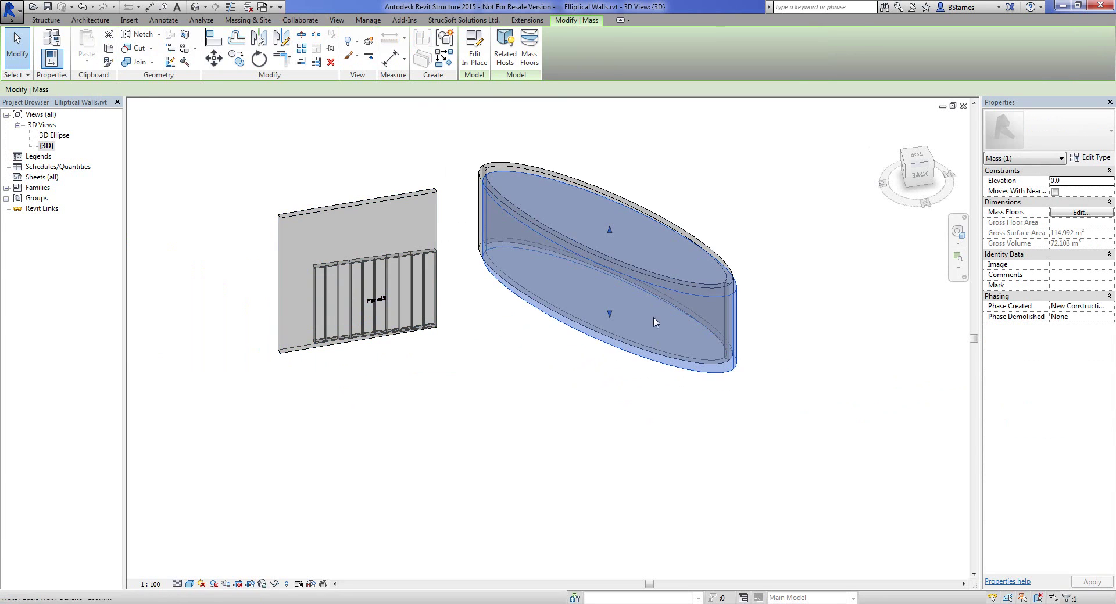
click(644, 279)
drag(644, 279, 660, 452)
shift+middle_drag(713, 528, 767, 471)
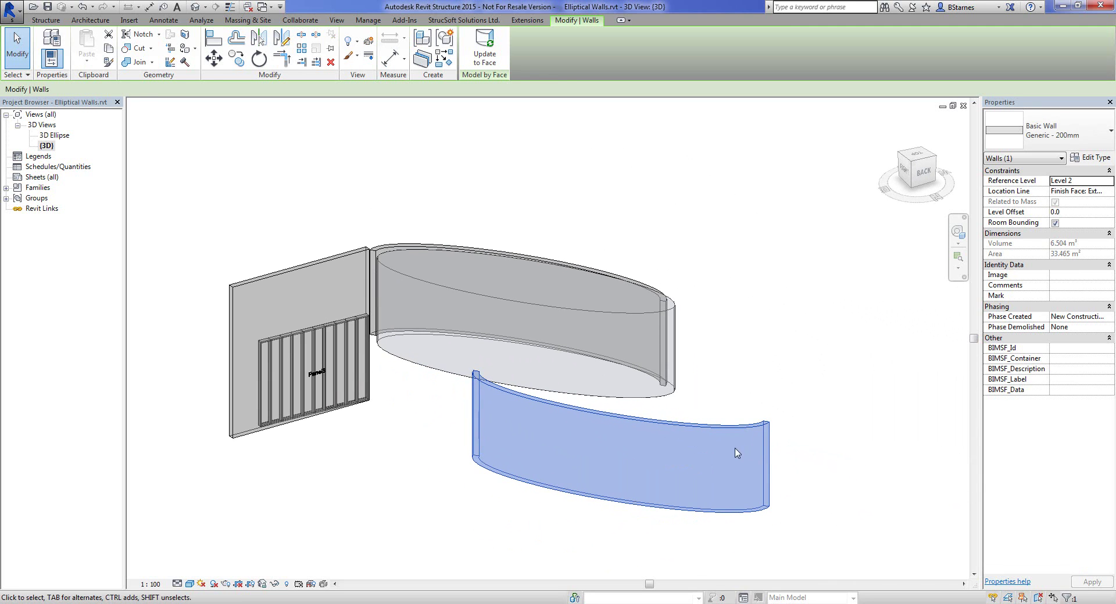
scroll(662, 482, down, 4)
key(Escape)
middle_drag(600, 568, 480, 362)
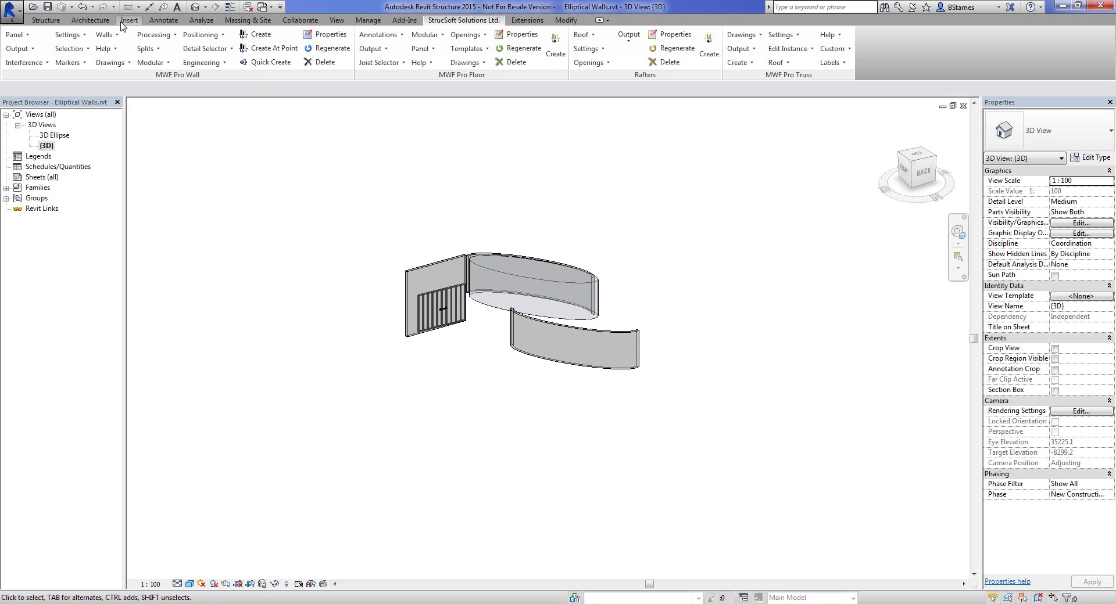
Draw a straight model line about 5000 long on Level 1.
click(100, 20)
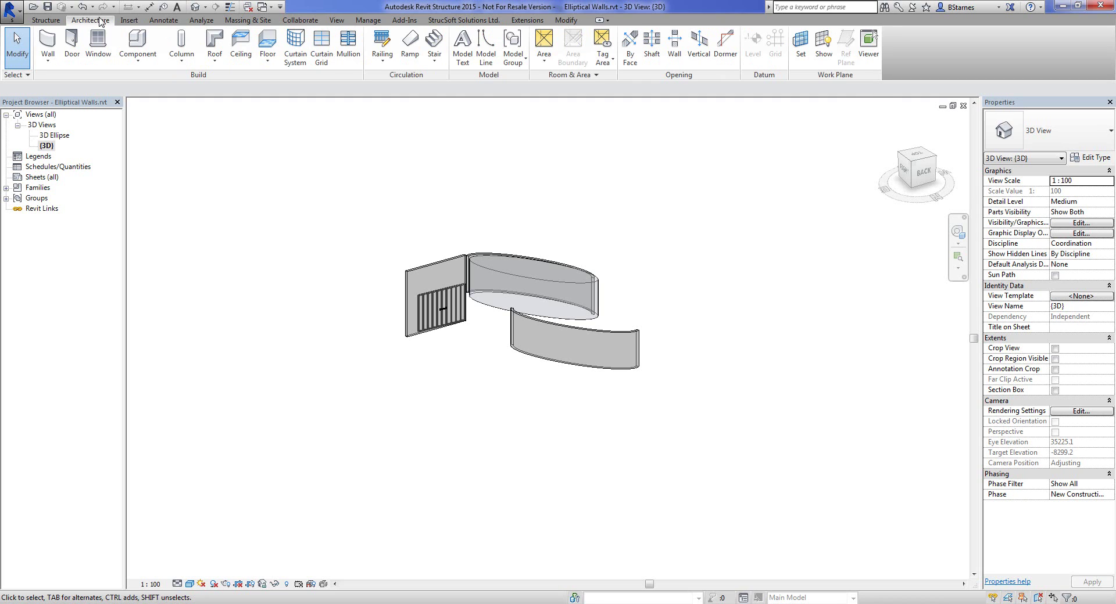
click(486, 46)
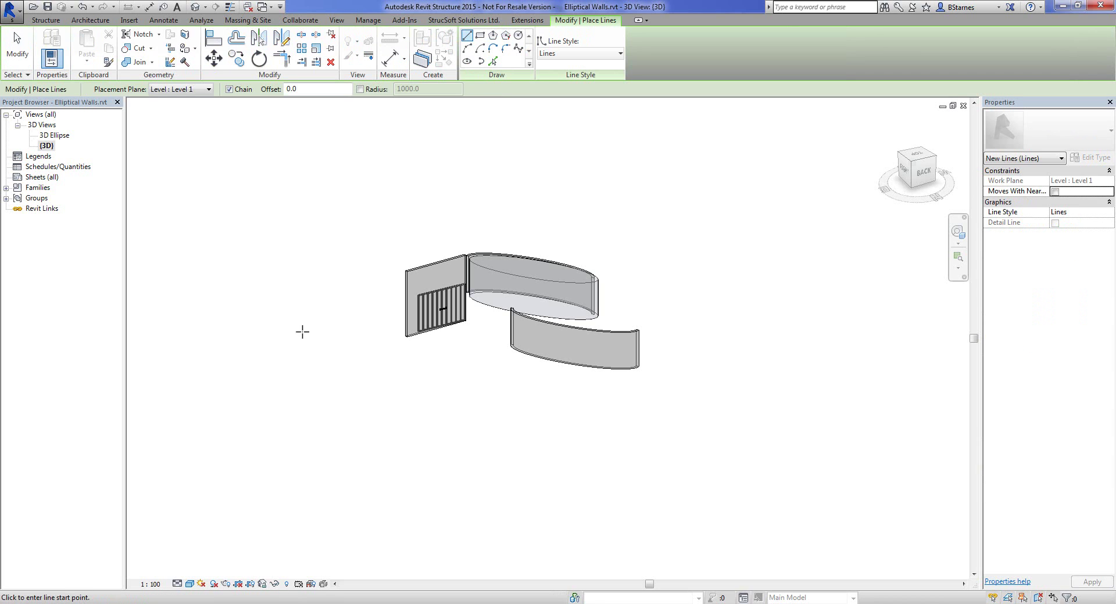
middle_drag(302, 331, 396, 260)
click(287, 368)
click(430, 333)
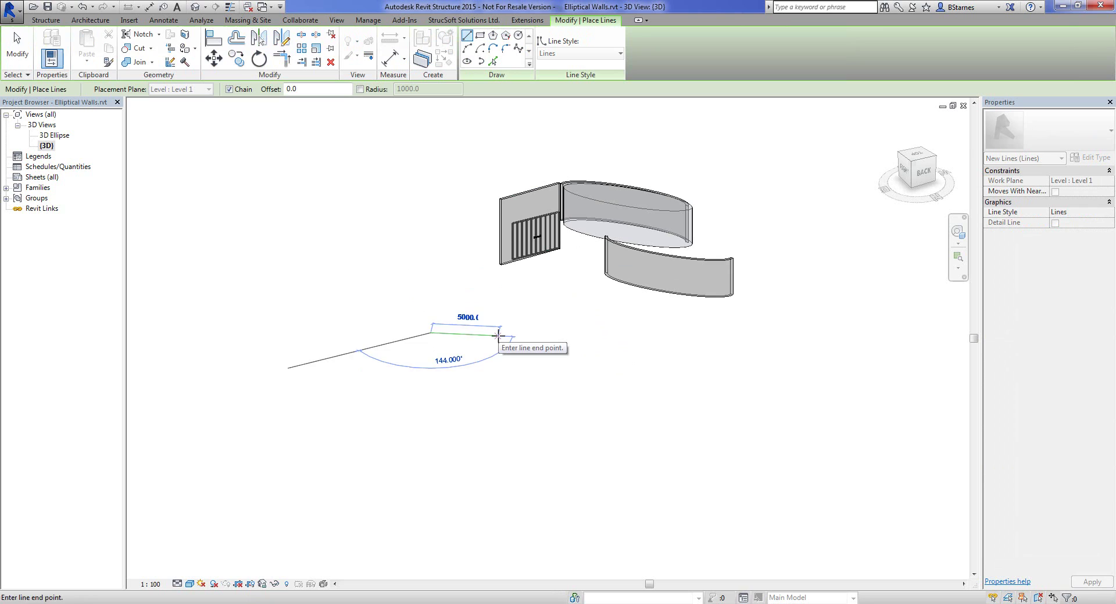
click(496, 338)
key(Escape)
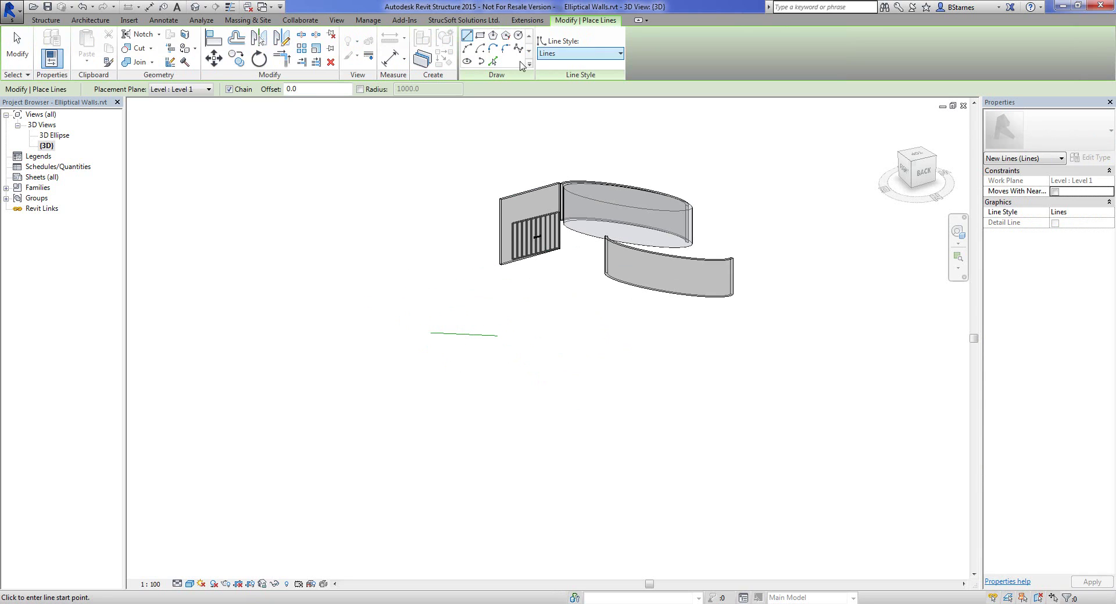
Draw a flat model-line ellipse below the model with a 3700 second axis.
click(467, 61)
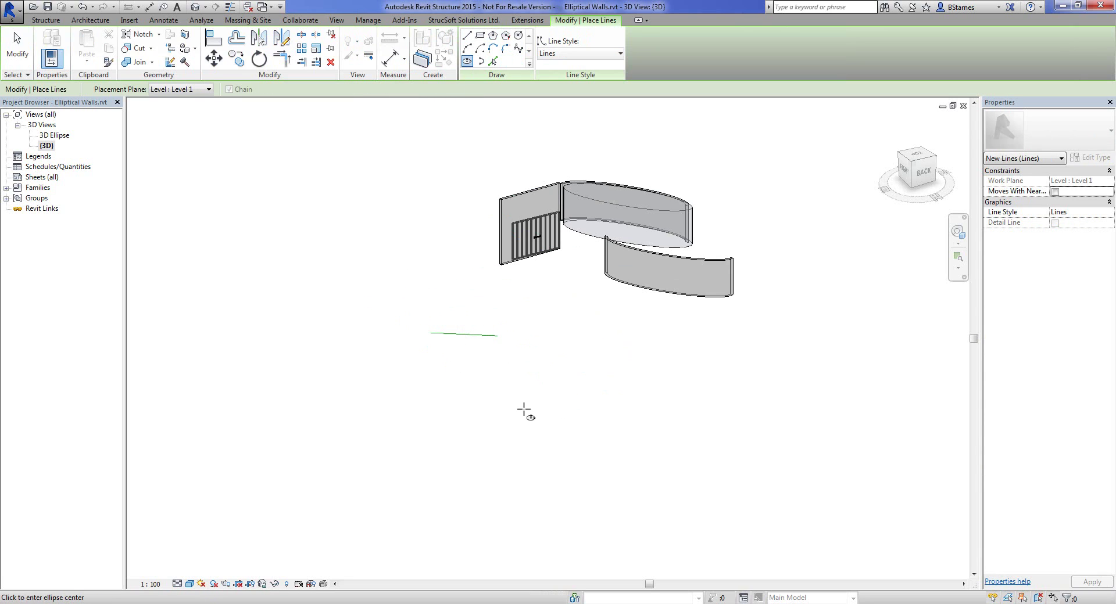
click(551, 429)
click(639, 429)
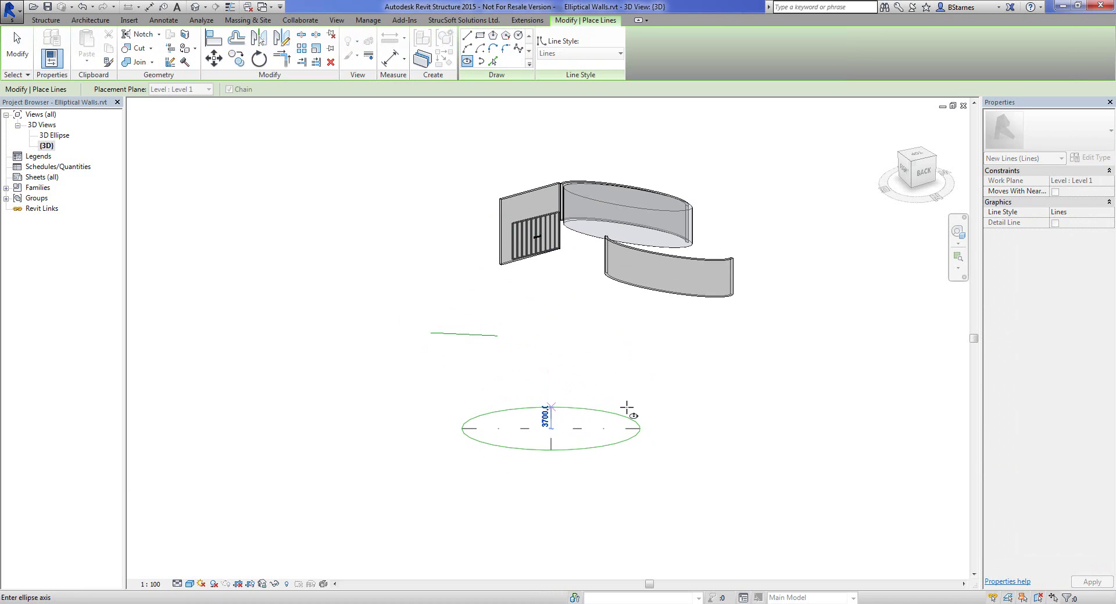
click(643, 411)
key(Escape)
key(Escape)
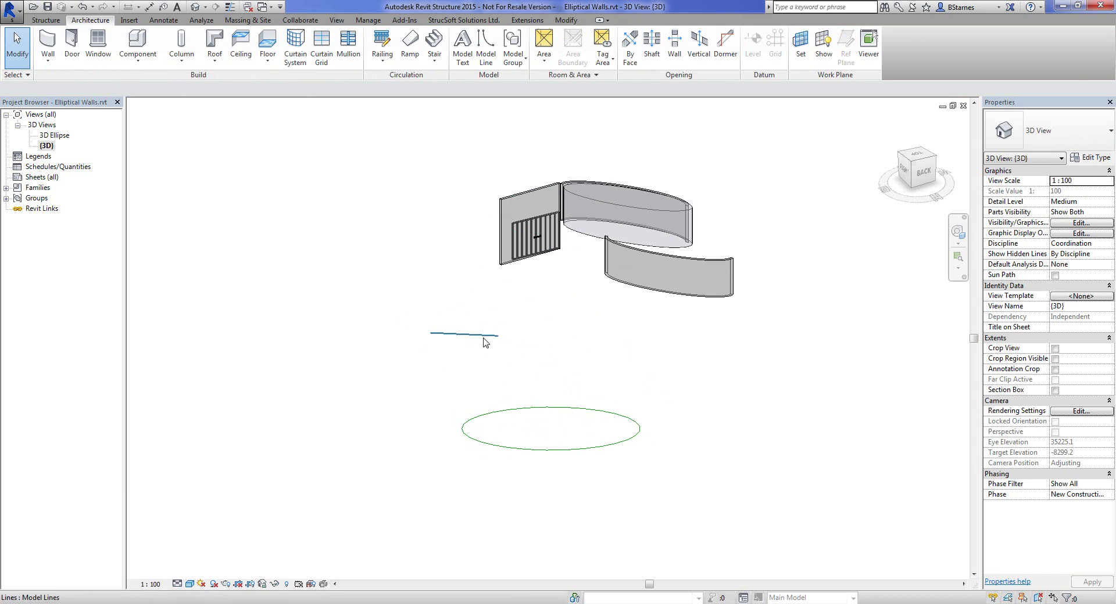
Place a 5000-long Generic - 200mm wall on the green model line with Pick Lines.
click(47, 61)
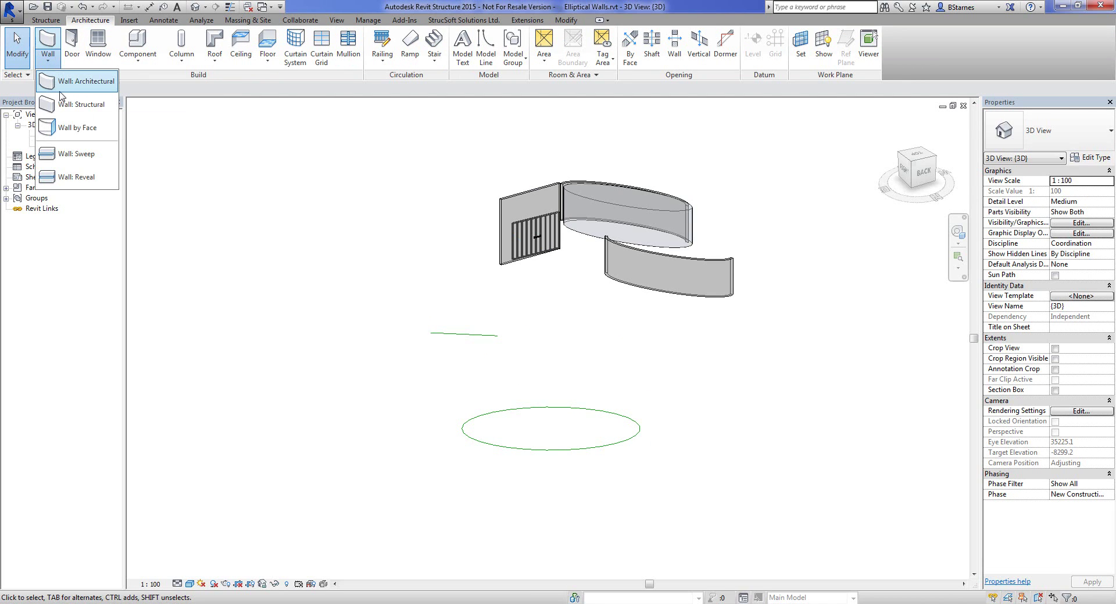
click(64, 86)
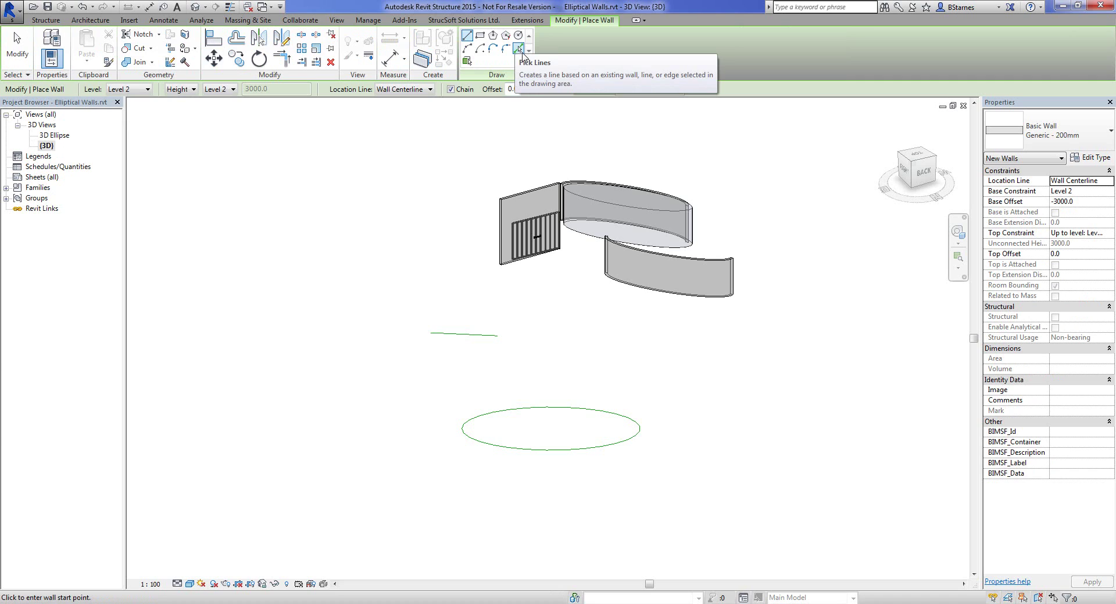
click(519, 49)
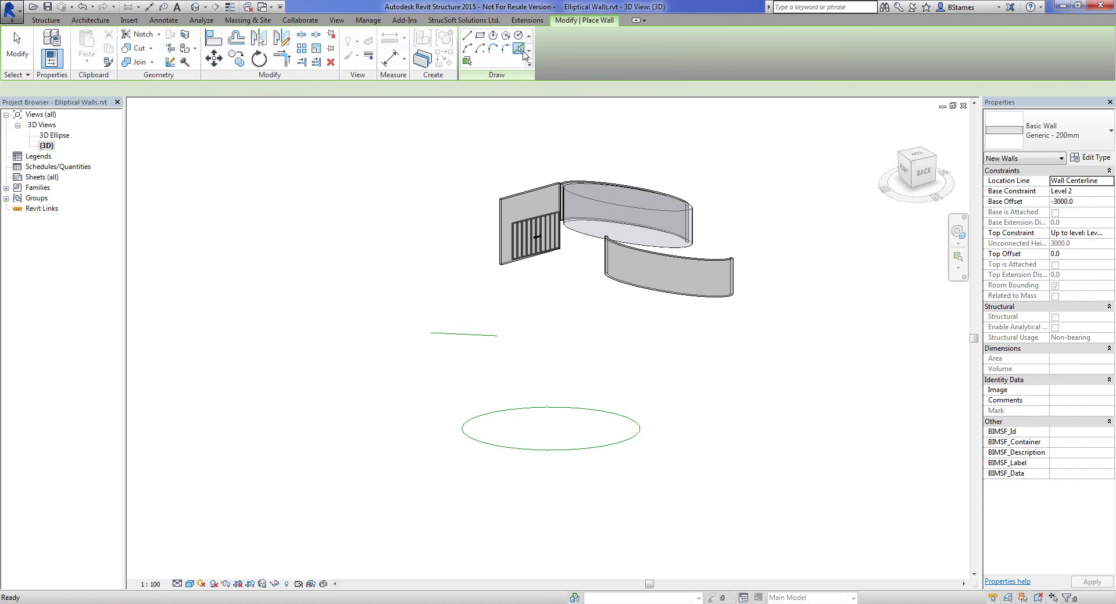
click(475, 337)
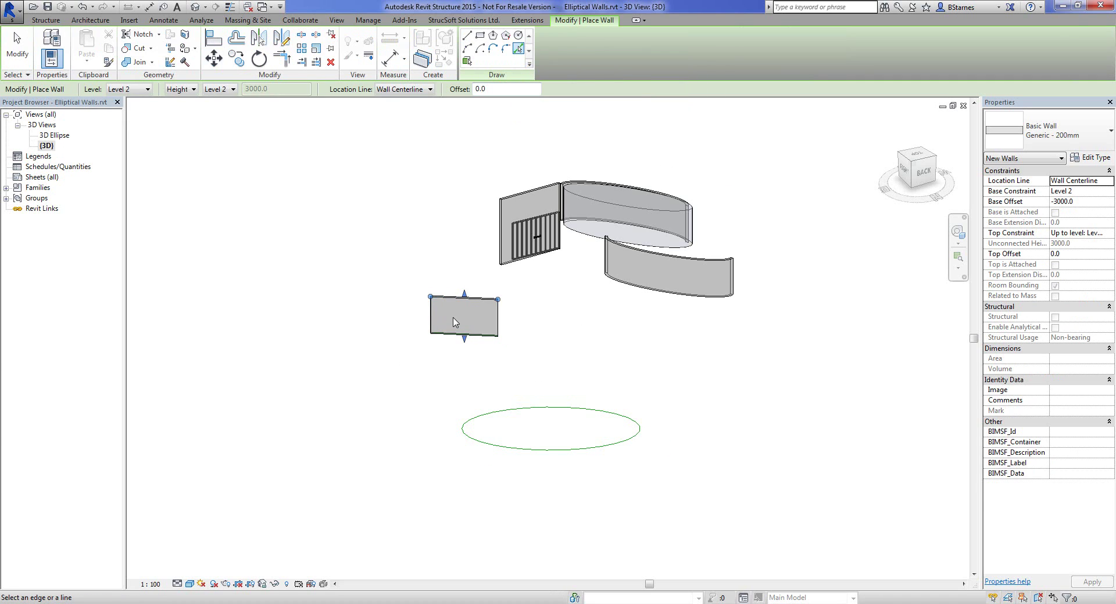
scroll(455, 323, up, 2)
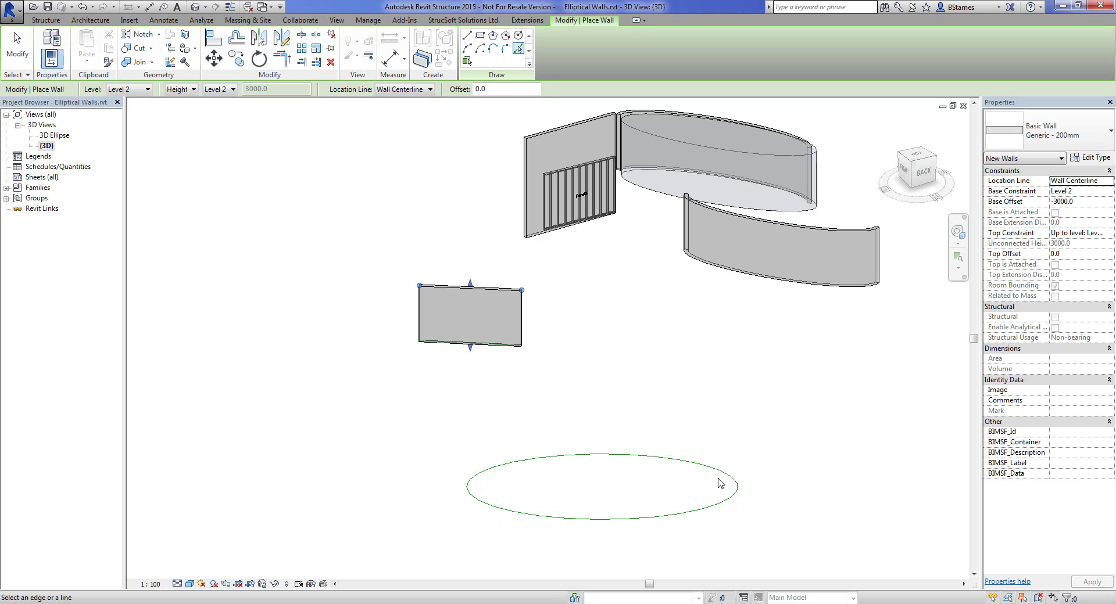
key(Escape)
key(Escape)
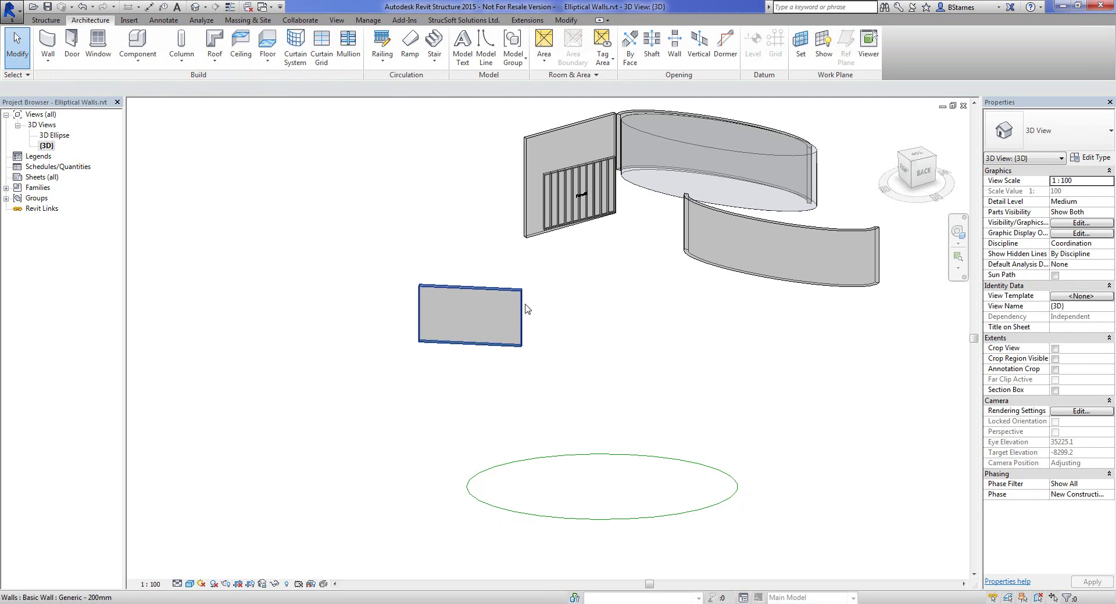
click(523, 302)
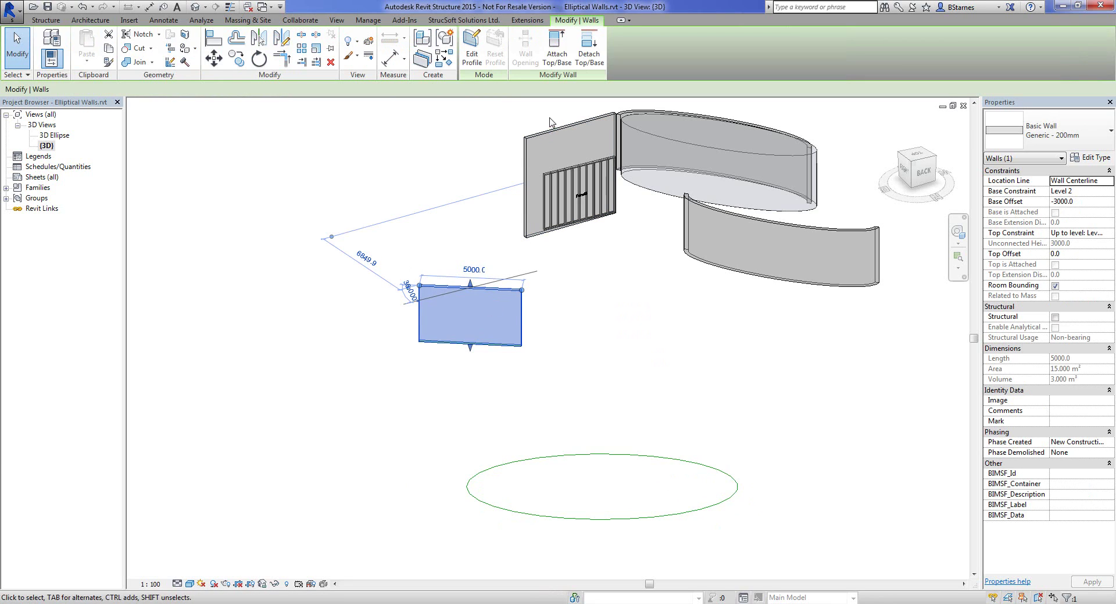
Generate MWF Pro stud panels on the new straight wall with Quick Create.
click(553, 138)
click(511, 299)
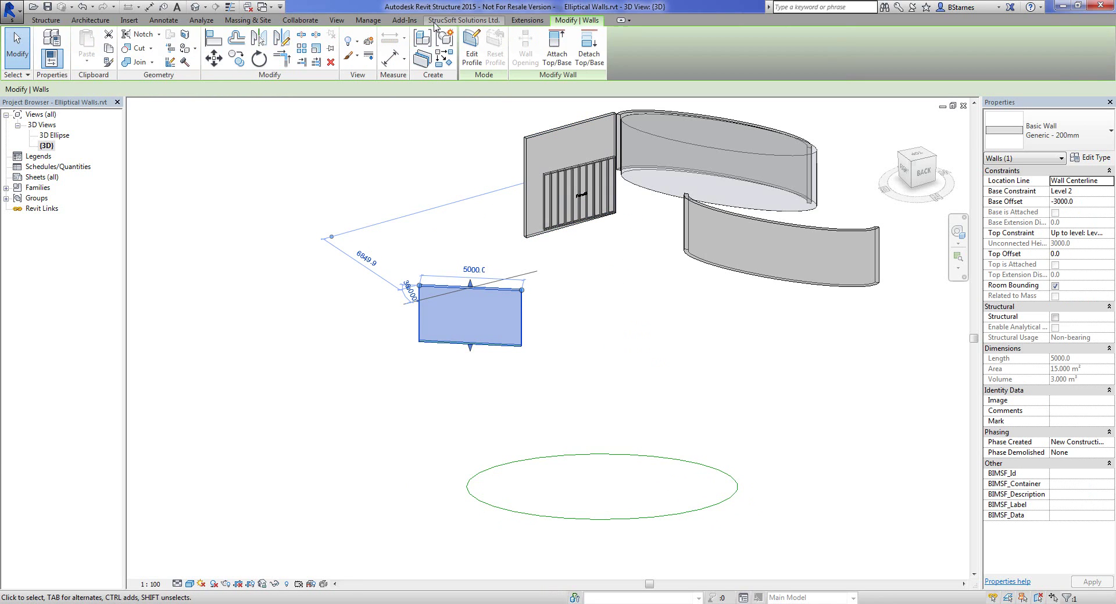
click(465, 22)
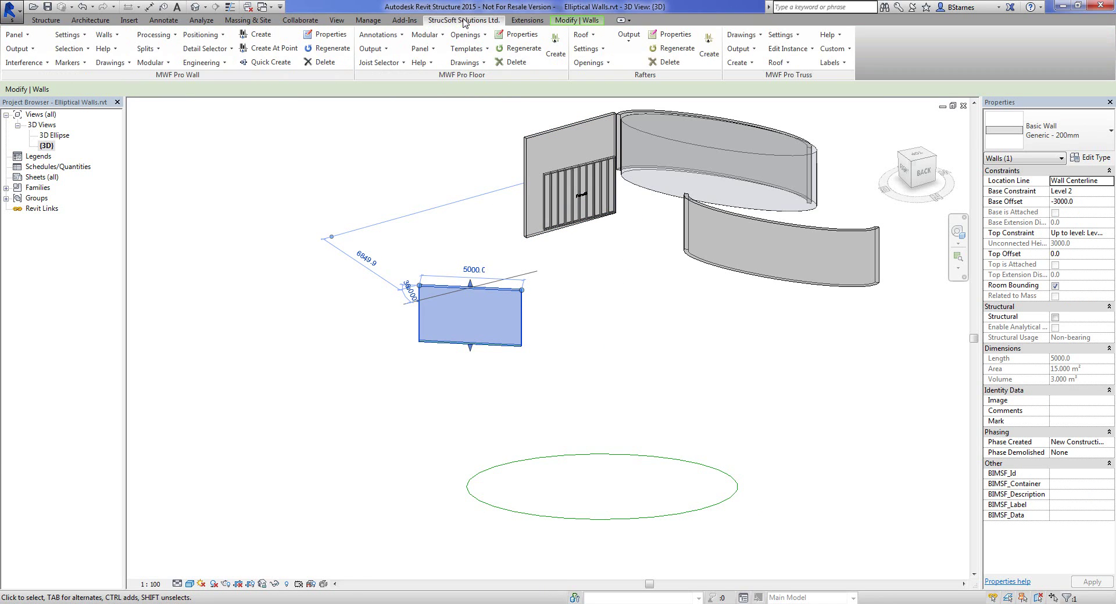
click(271, 62)
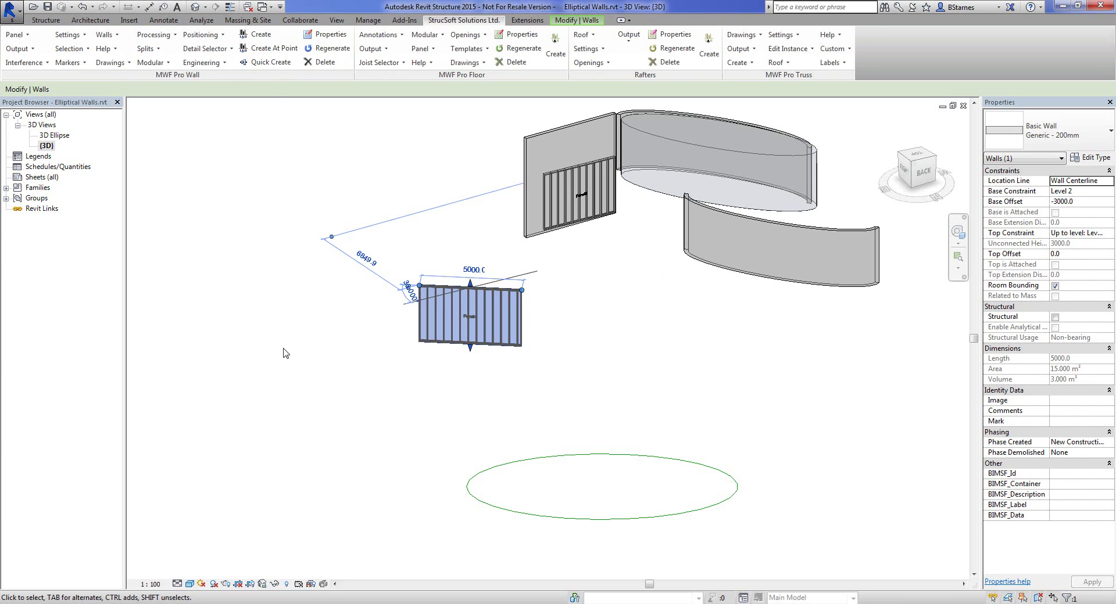
click(478, 363)
middle_drag(661, 312, 625, 331)
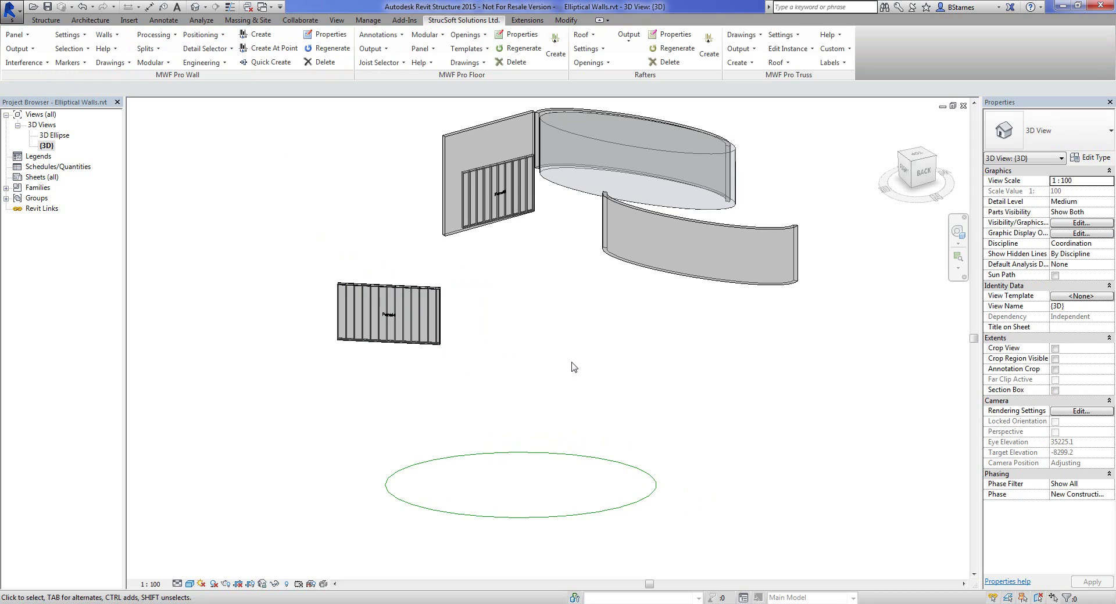
middle_drag(678, 416, 540, 440)
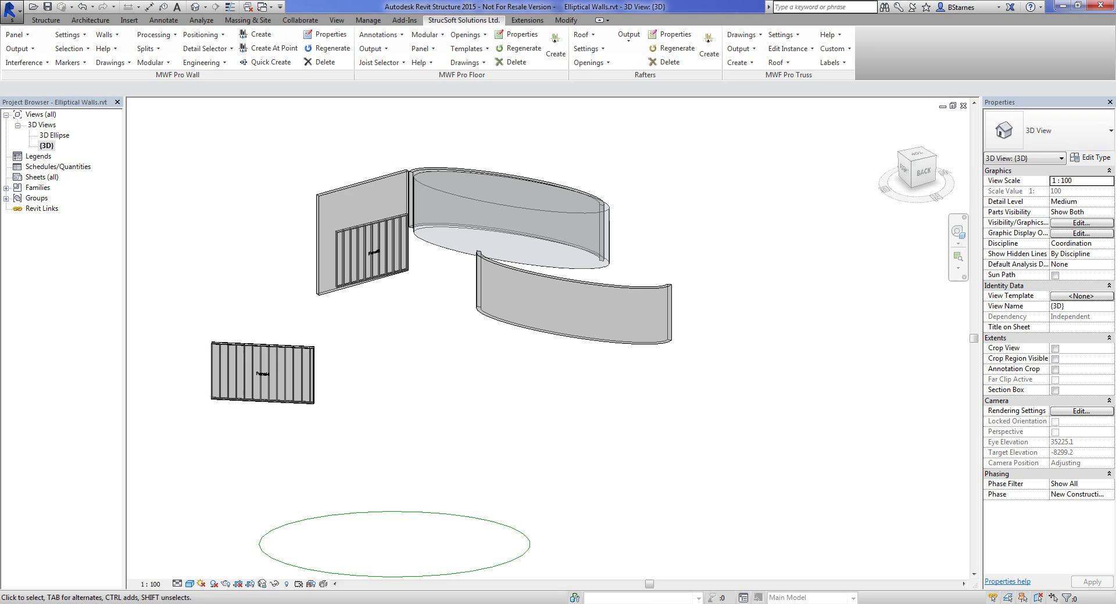
click(209, 558)
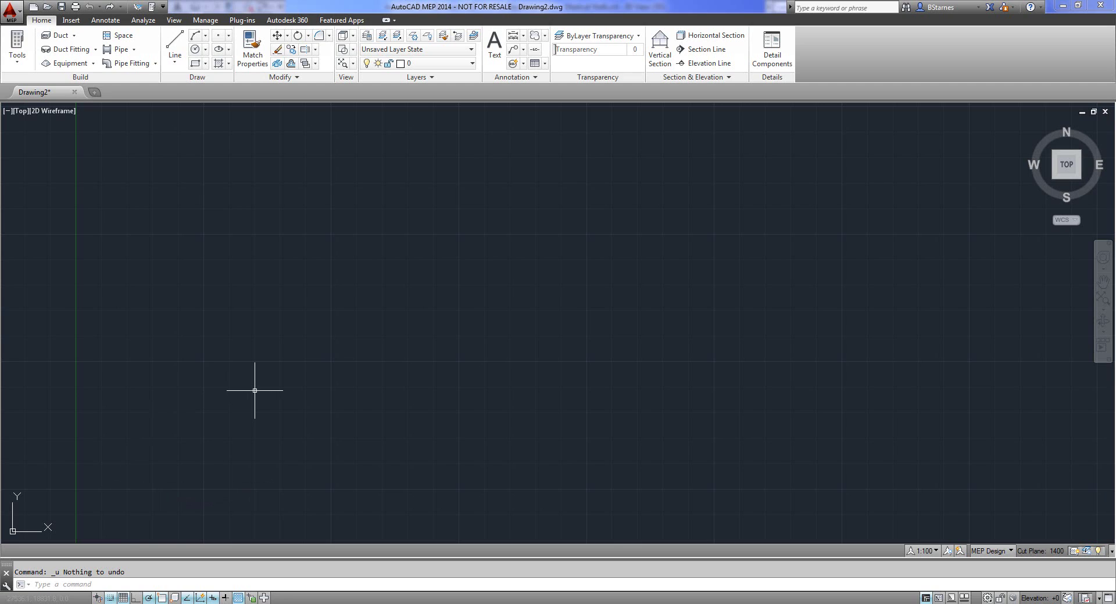
Set the PELLIPSE system variable to 1.
text(Pellips)
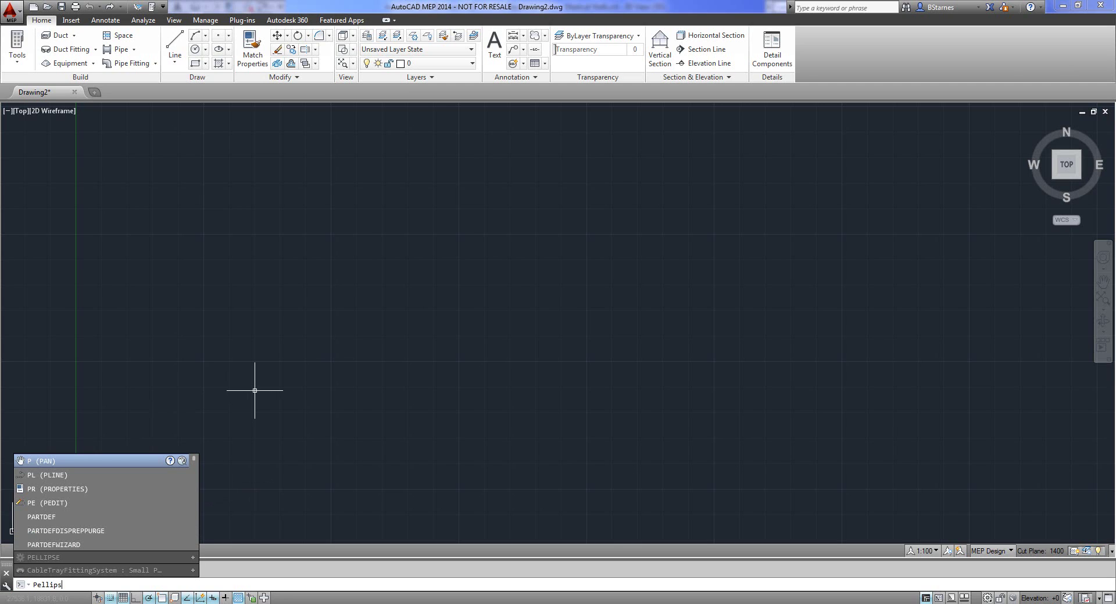
text(e)
key(Return)
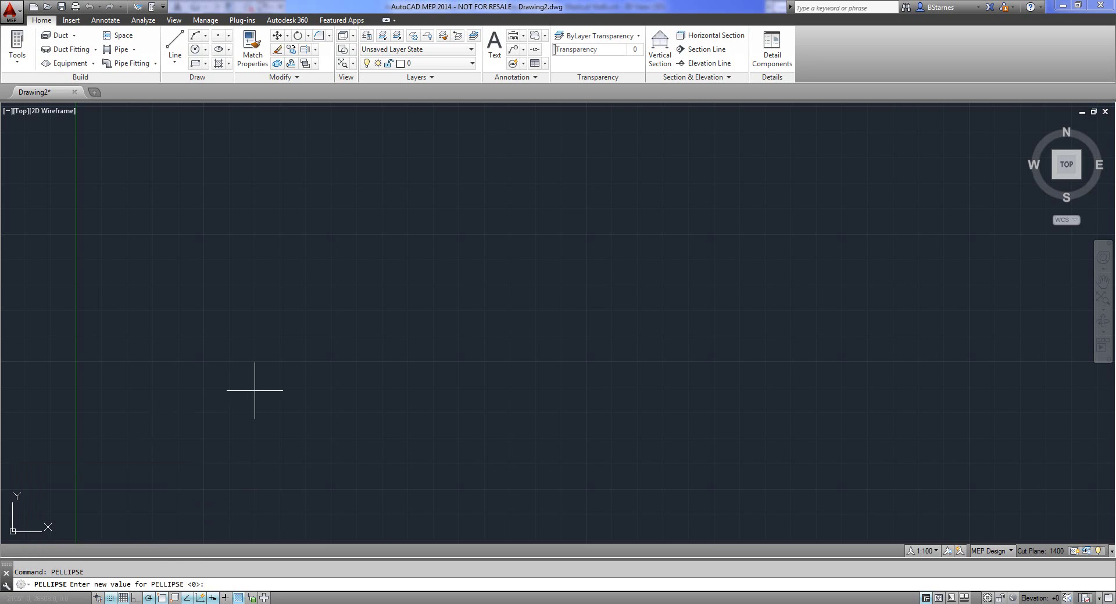
text(1)
key(Return)
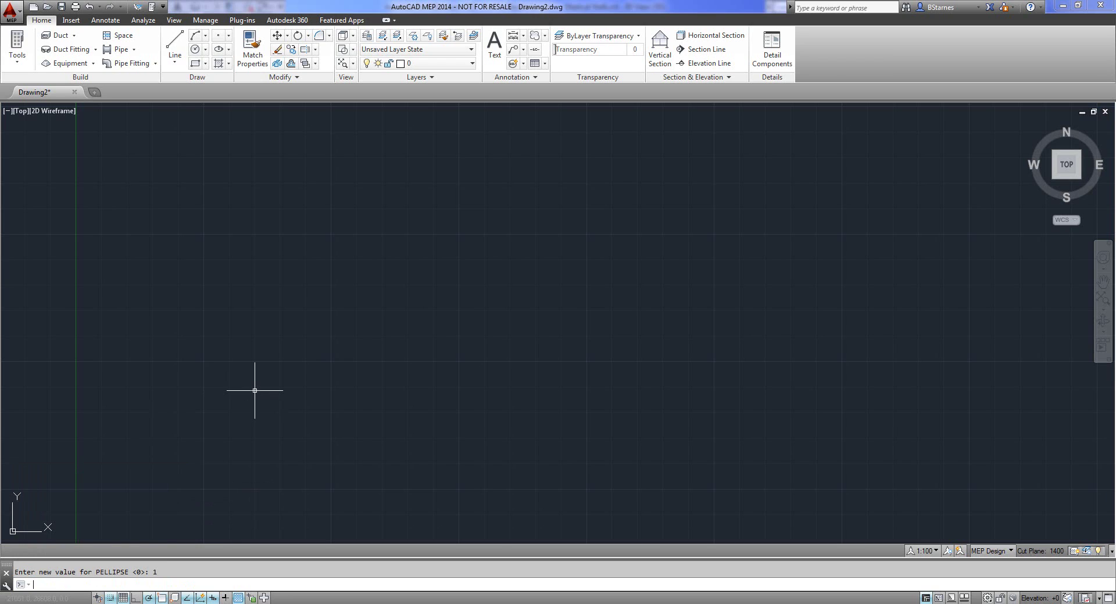
Draw a wide horizontal center-based ellipse in the lower-left of the drawing and select it.
click(220, 50)
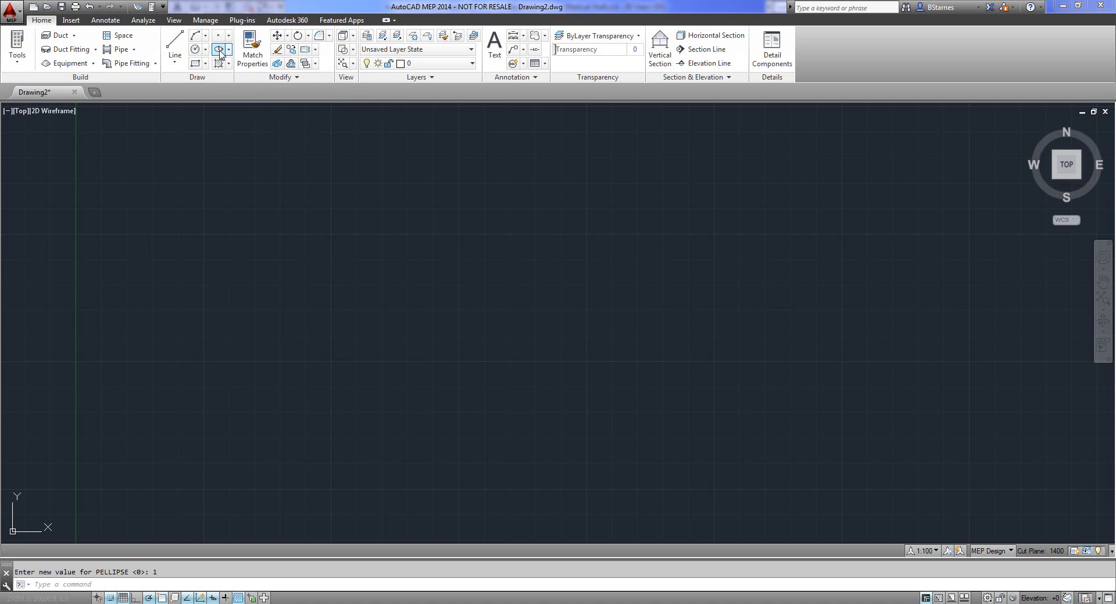
click(116, 476)
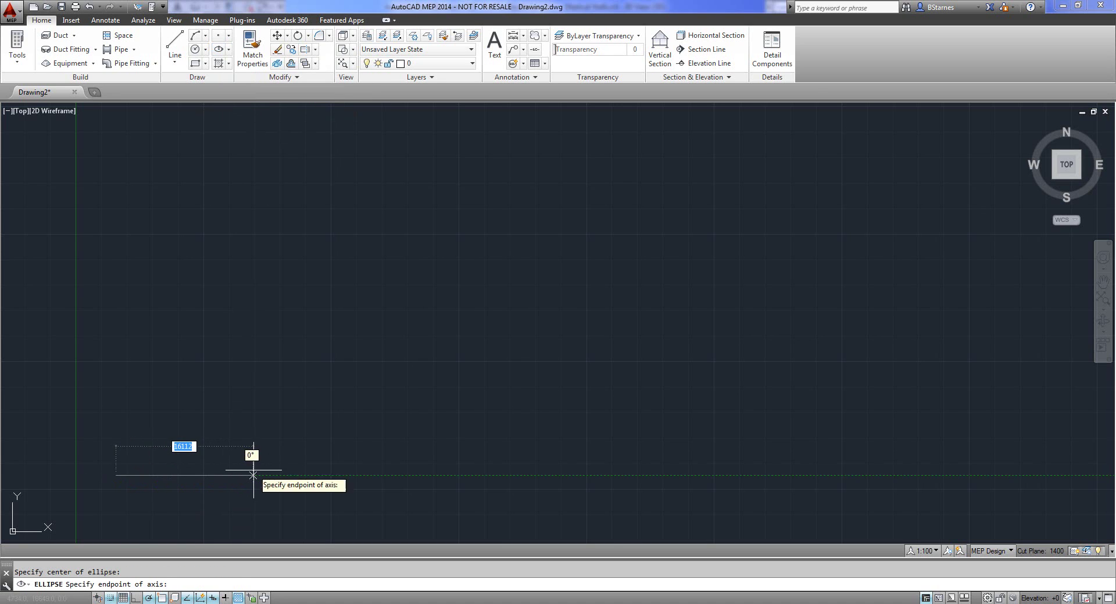
click(252, 476)
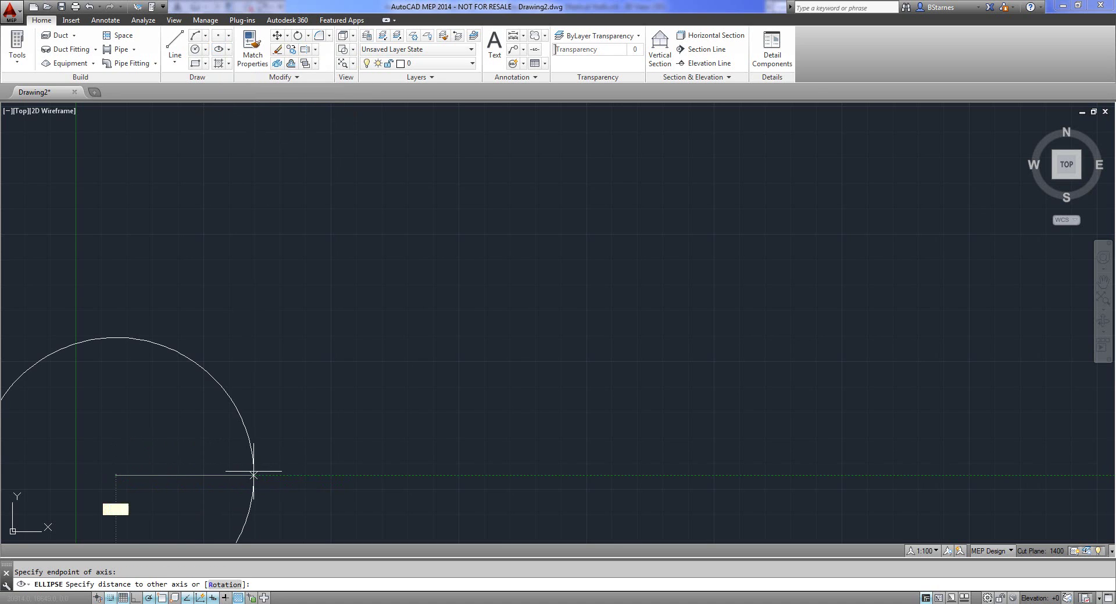
click(164, 476)
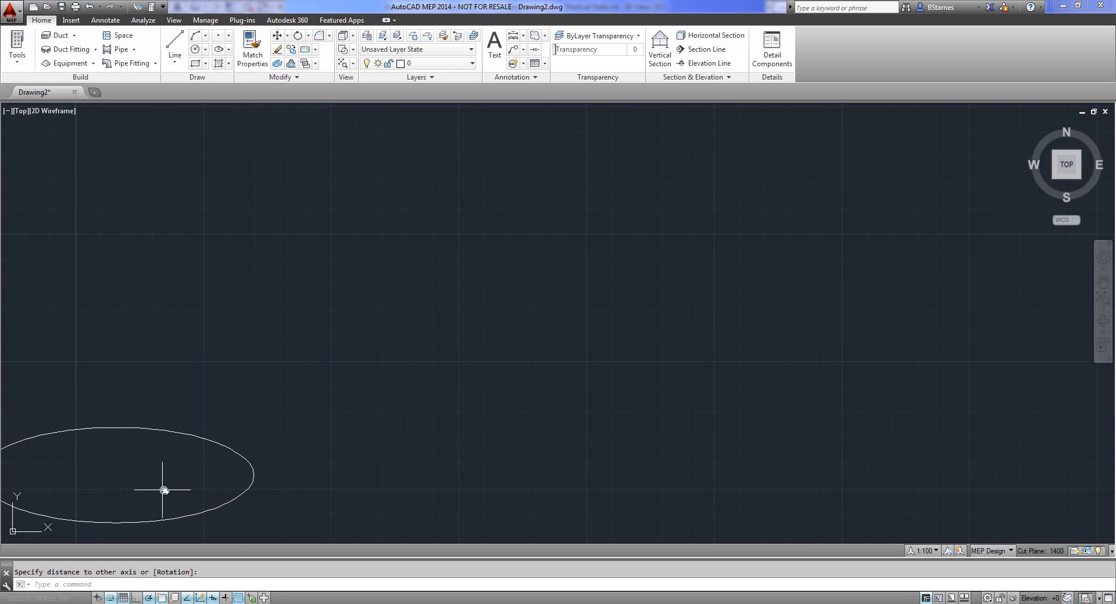
middle_drag(192, 518, 306, 450)
click(301, 450)
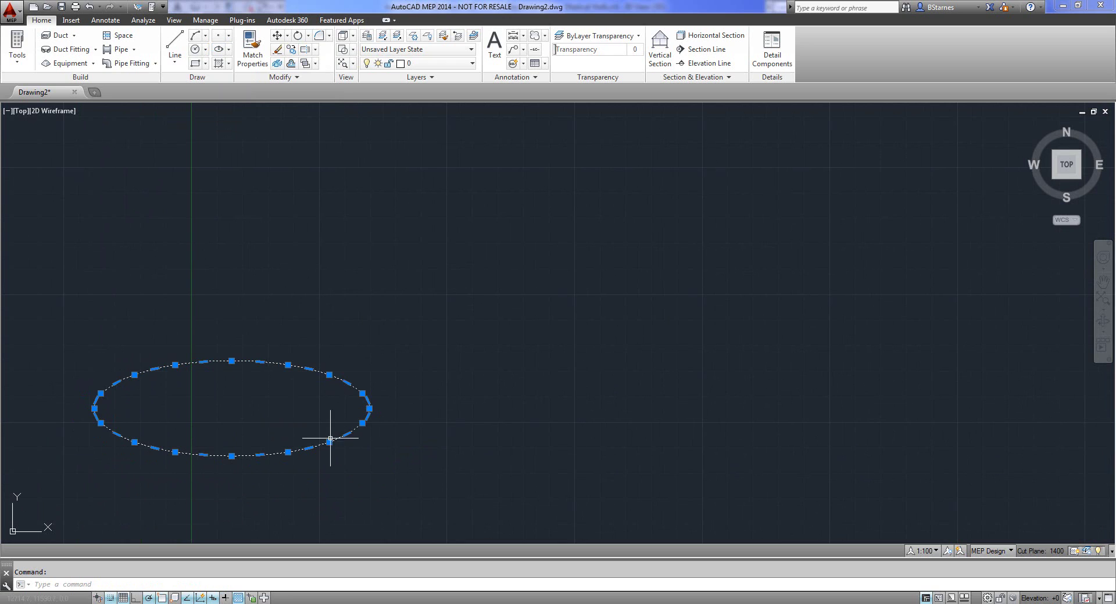
middle_drag(528, 377, 488, 375)
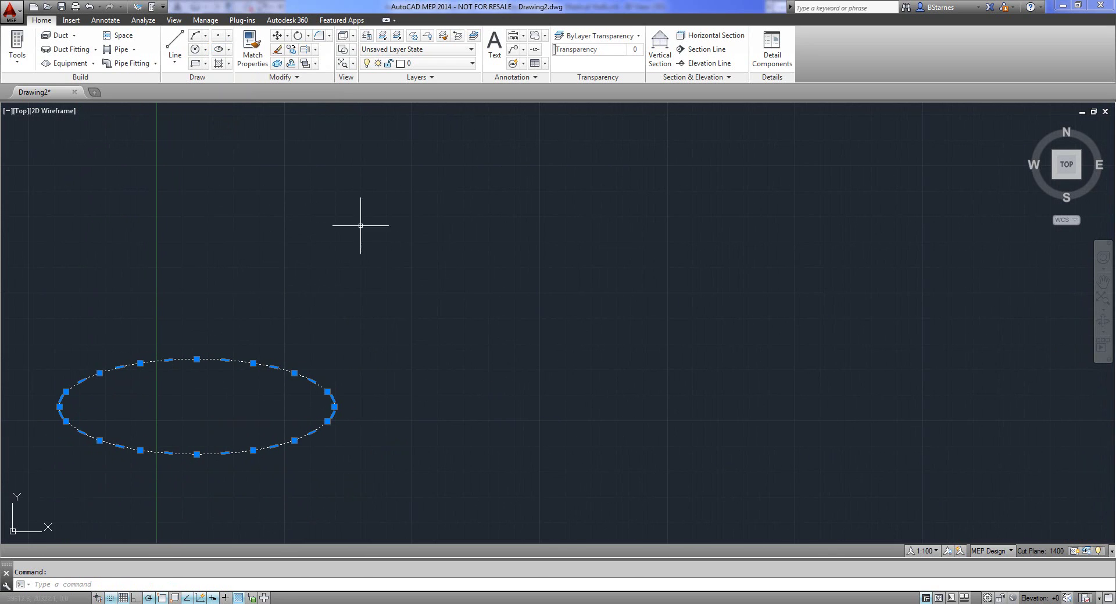
Clear the selection and set PELLIPSE to 0 so new ellipses are true ellipses.
key(Escape)
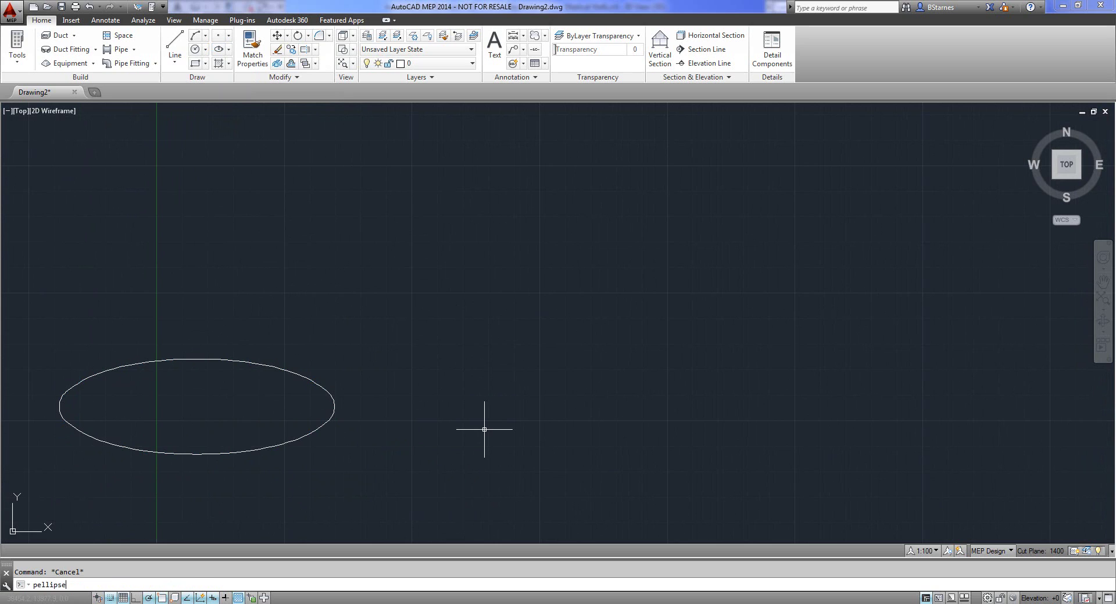
text(pellipse)
key(Return)
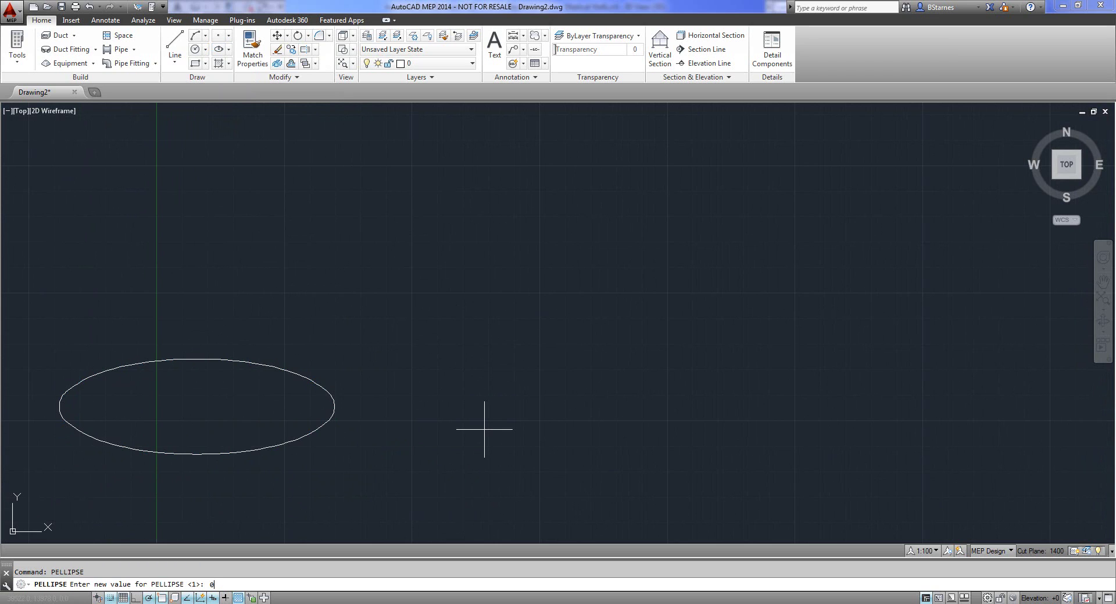
text(0)
key(Return)
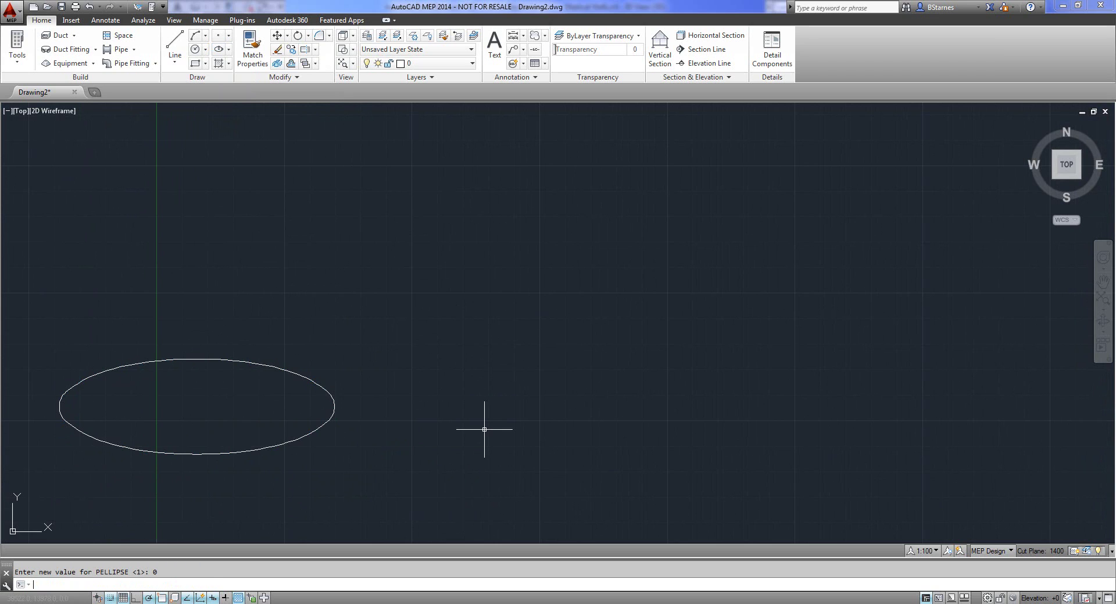
Draw a second ellipse from its centre beside the first, then select both ellipses.
click(219, 50)
text(c)
key(Return)
click(488, 410)
click(655, 409)
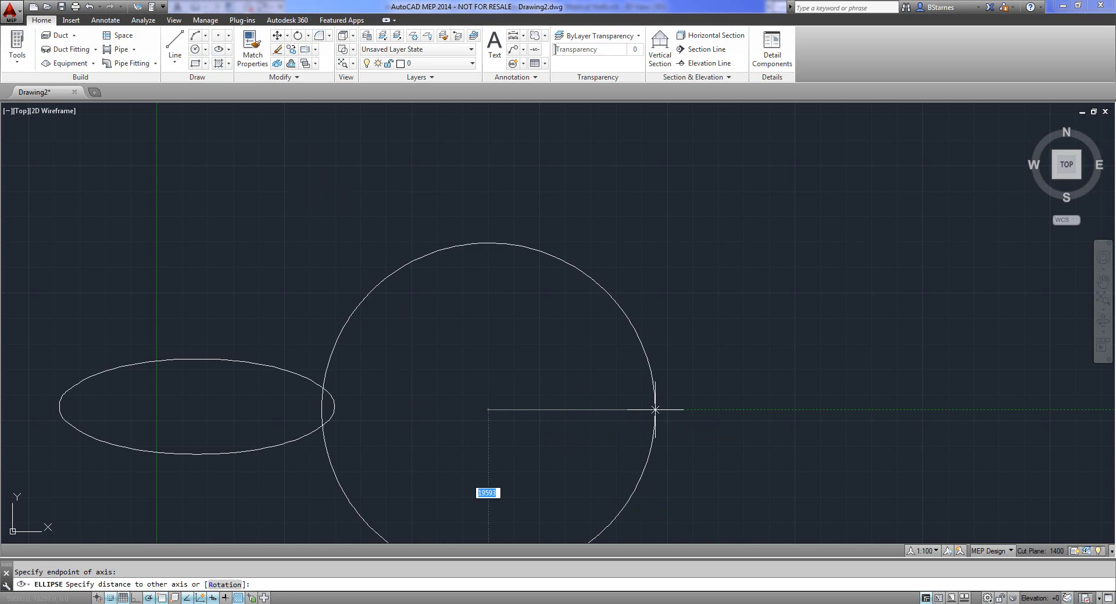
click(493, 461)
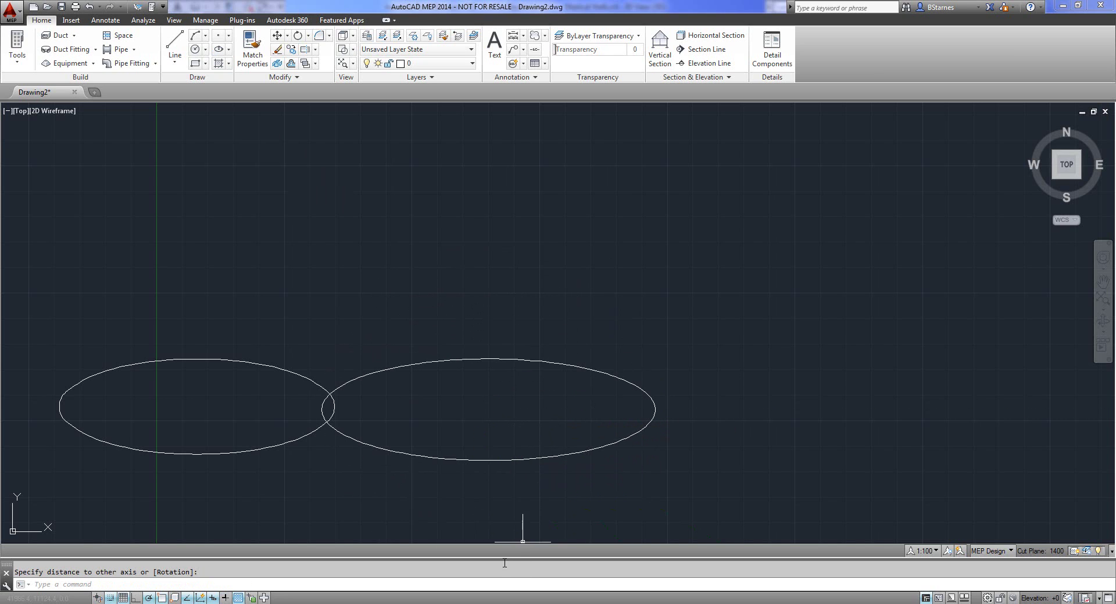
click(473, 460)
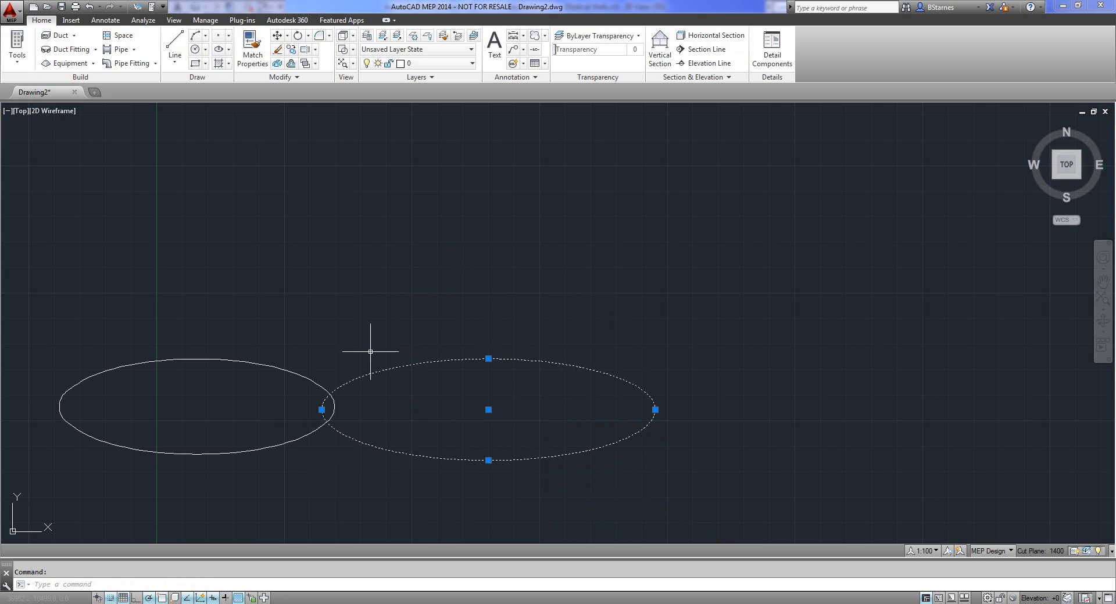
click(258, 451)
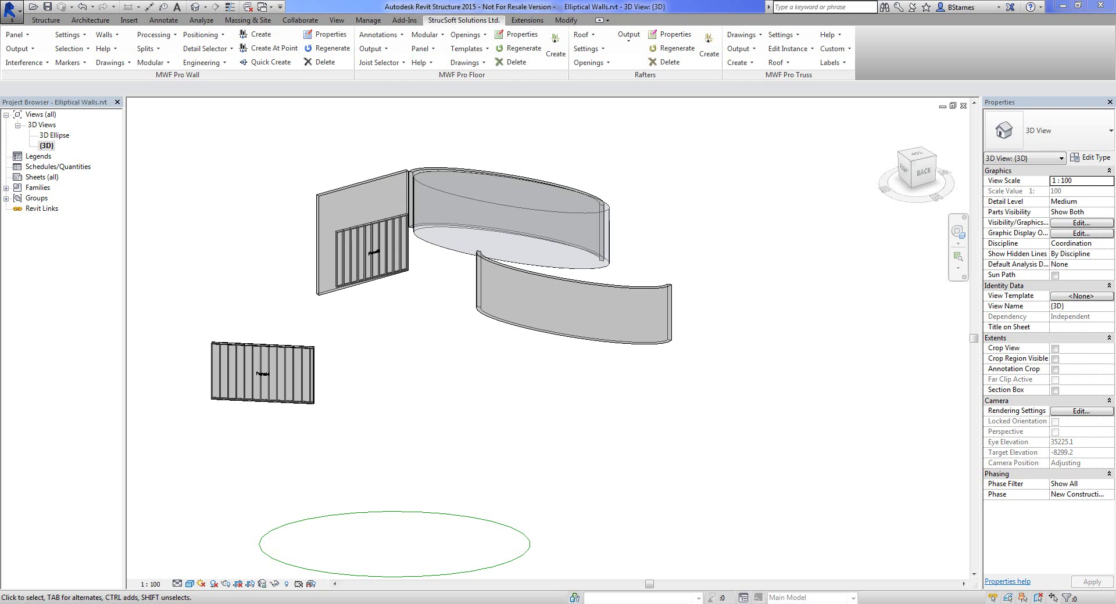
Open the 3D Ellipse view, select the imported Ellipse.dwg and orbit to look down on it.
double_click(52, 136)
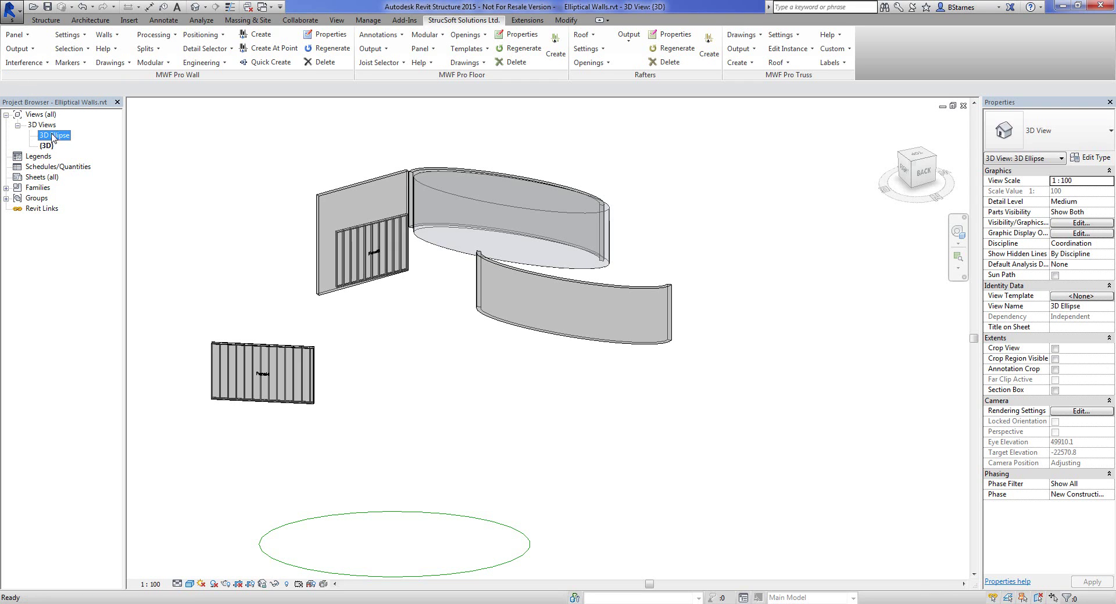
click(550, 468)
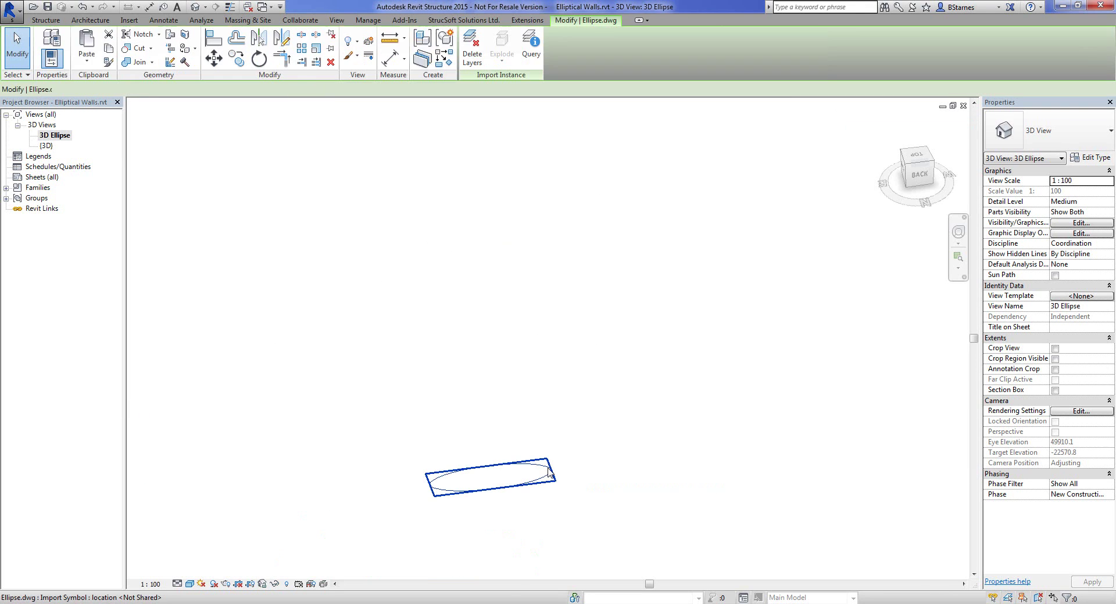
shift+middle_drag(572, 502, 571, 292)
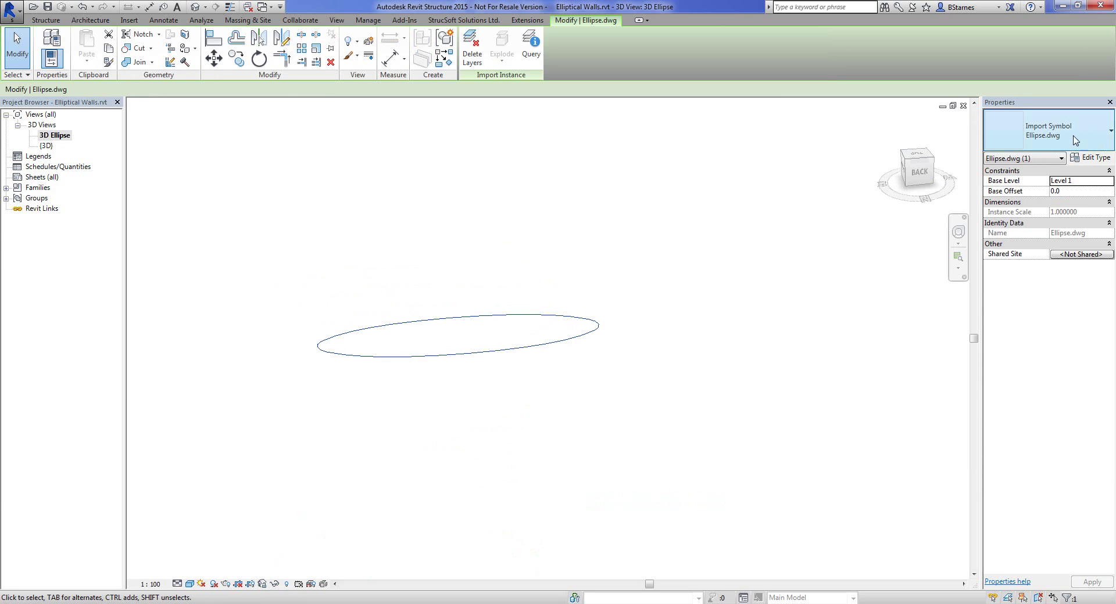
shift+middle_drag(632, 199, 559, 353)
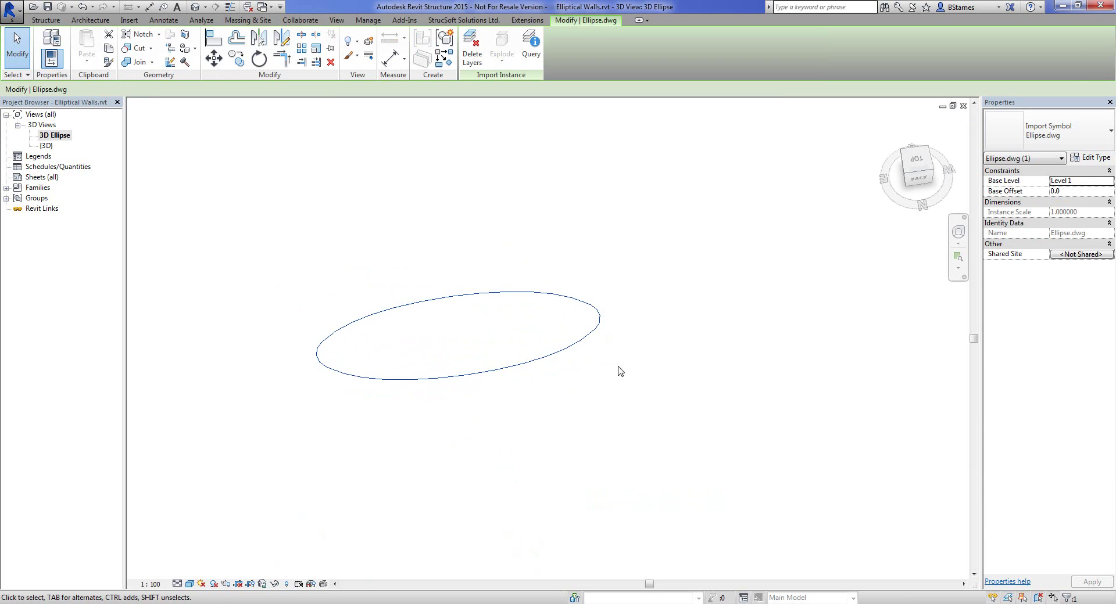
Start an architectural wall in Pick Lines placement mode.
click(91, 21)
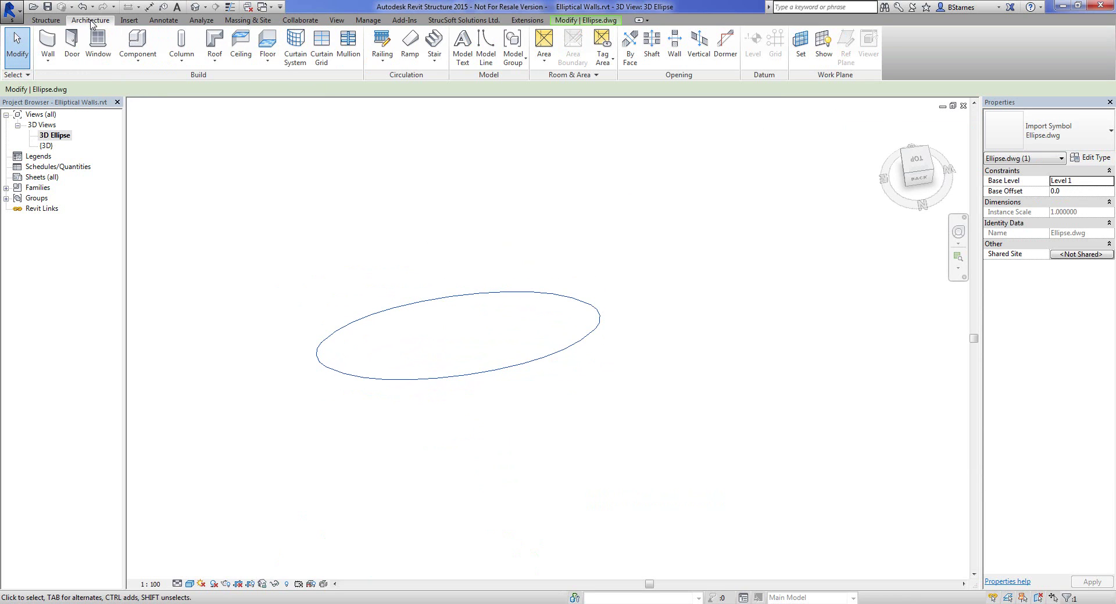
click(48, 59)
click(56, 80)
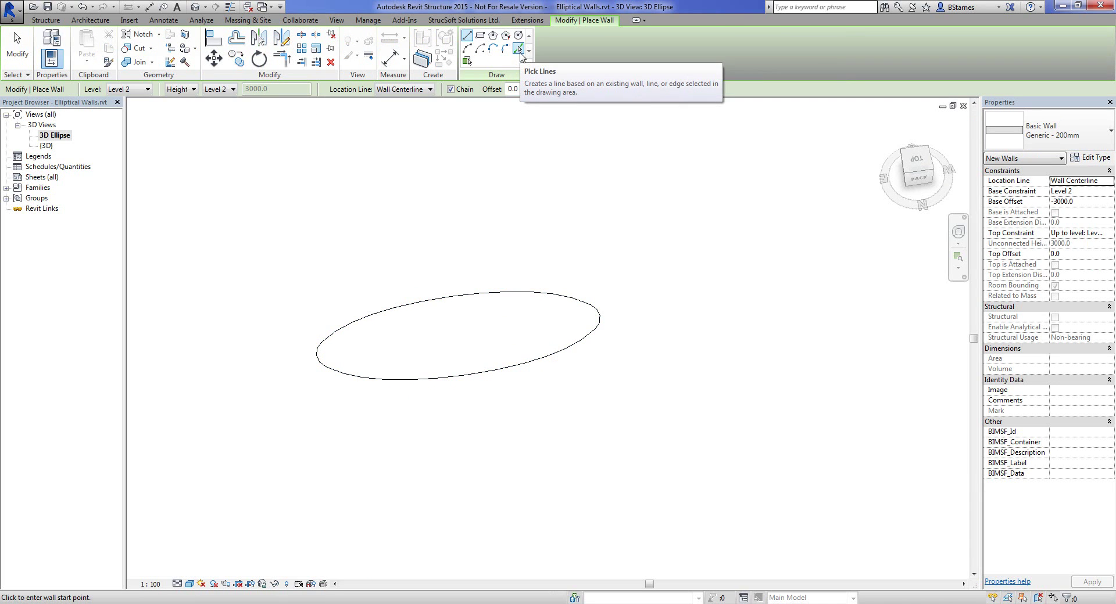
click(519, 52)
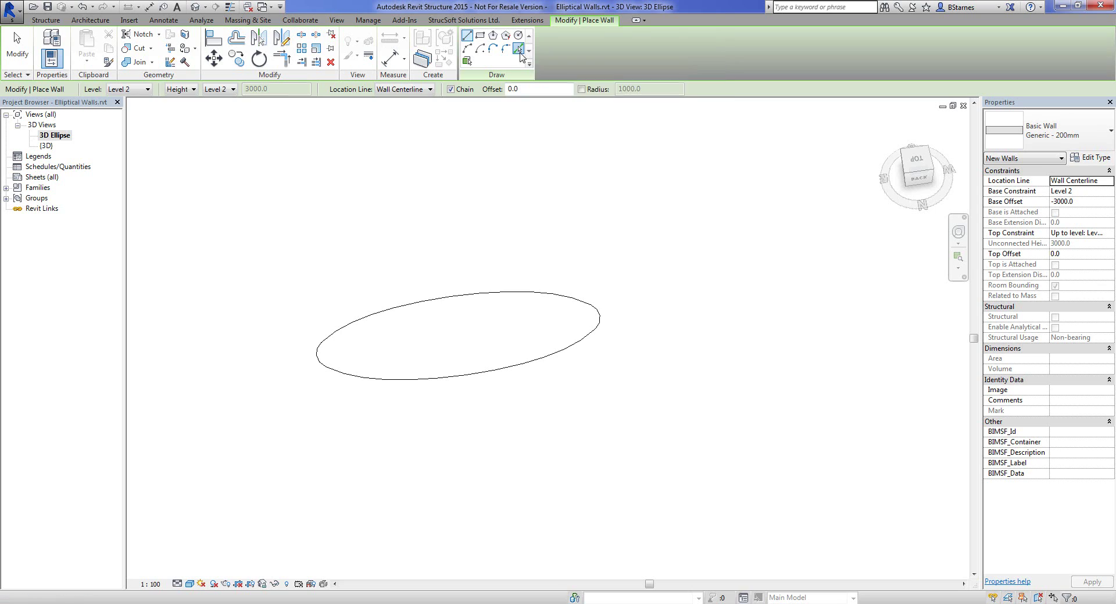
Pick the imported ellipse's arcs to place Generic - 200mm walls along them.
click(597, 315)
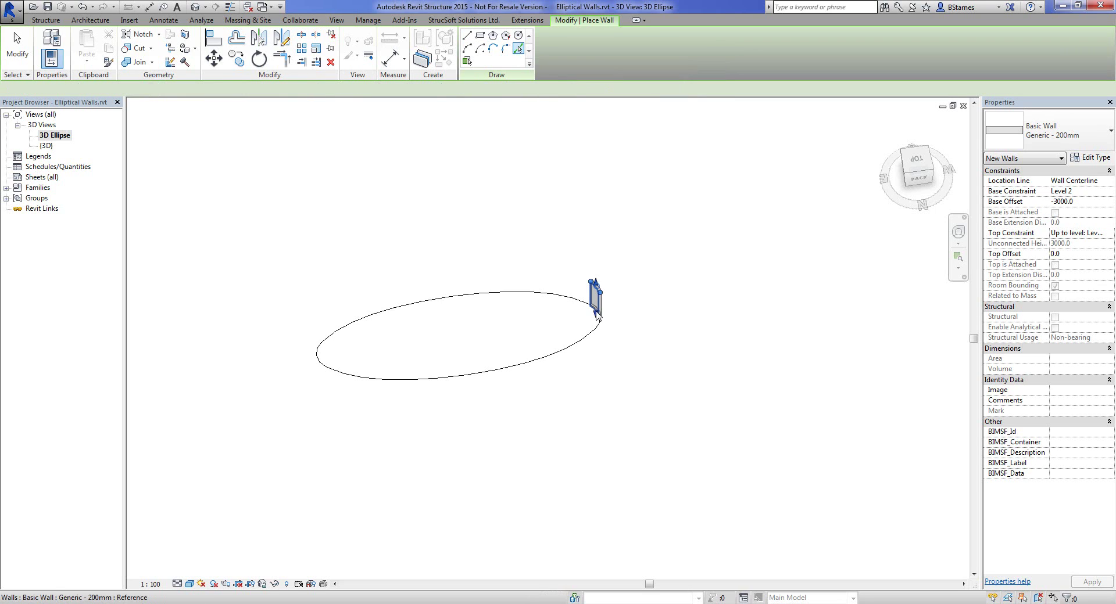
click(536, 294)
click(498, 297)
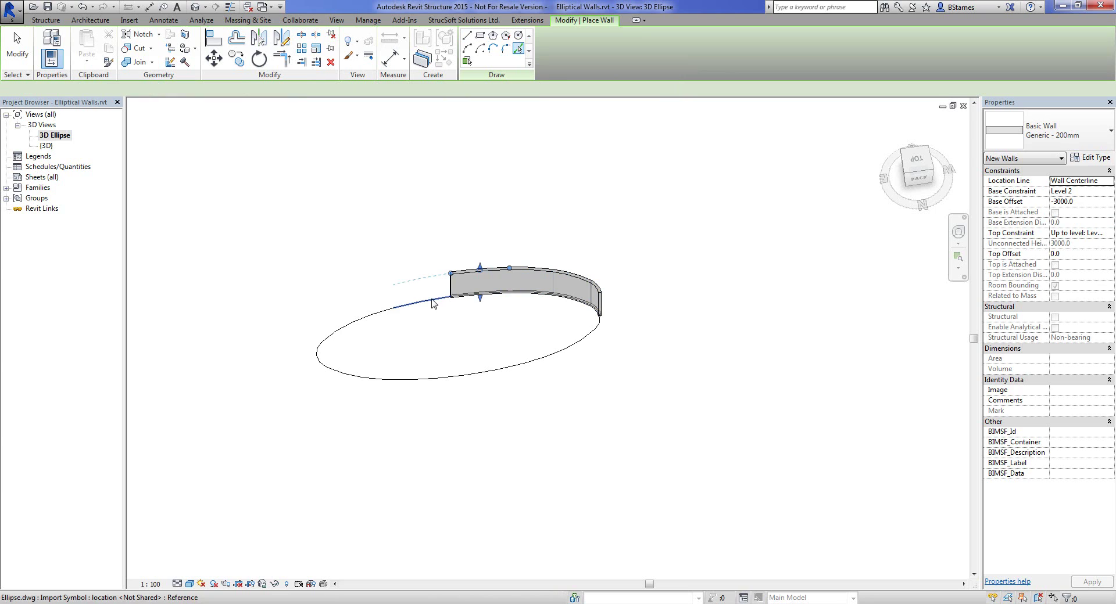
click(395, 308)
click(372, 318)
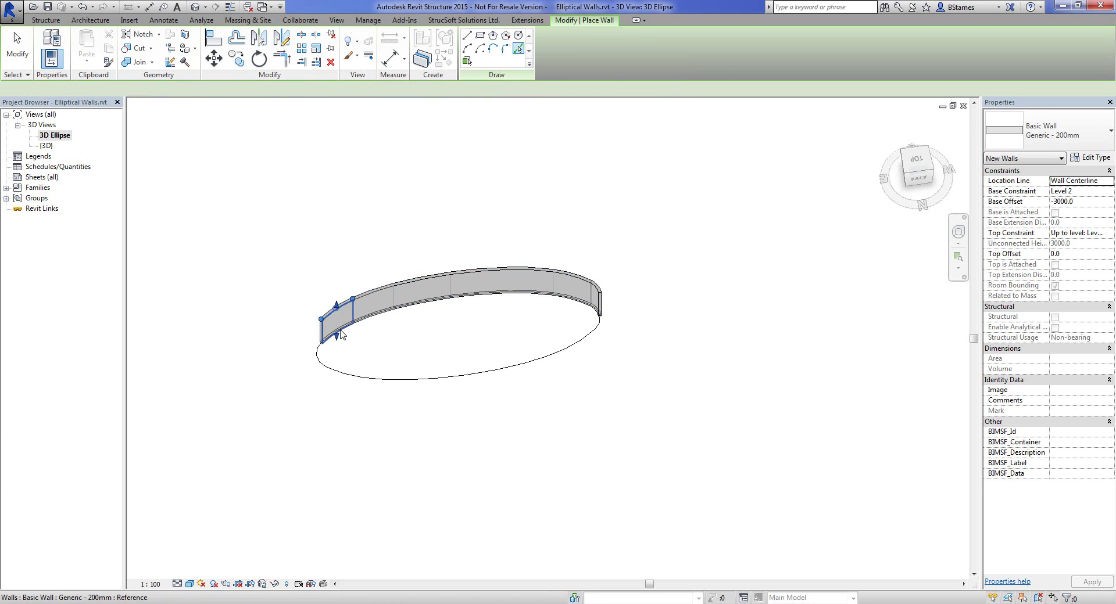
click(319, 353)
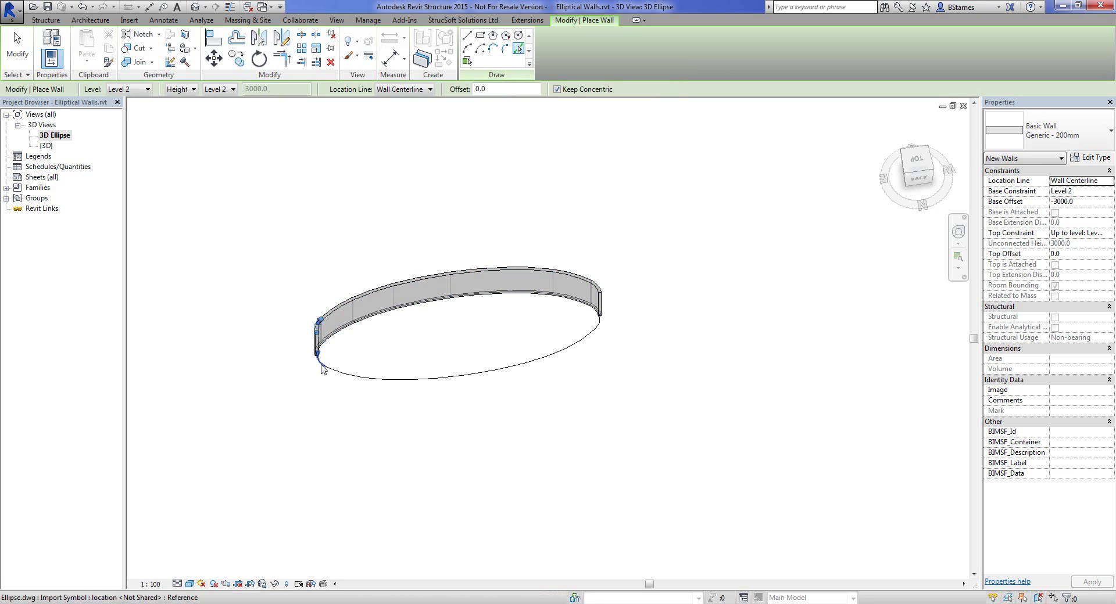
middle_drag(559, 455, 492, 470)
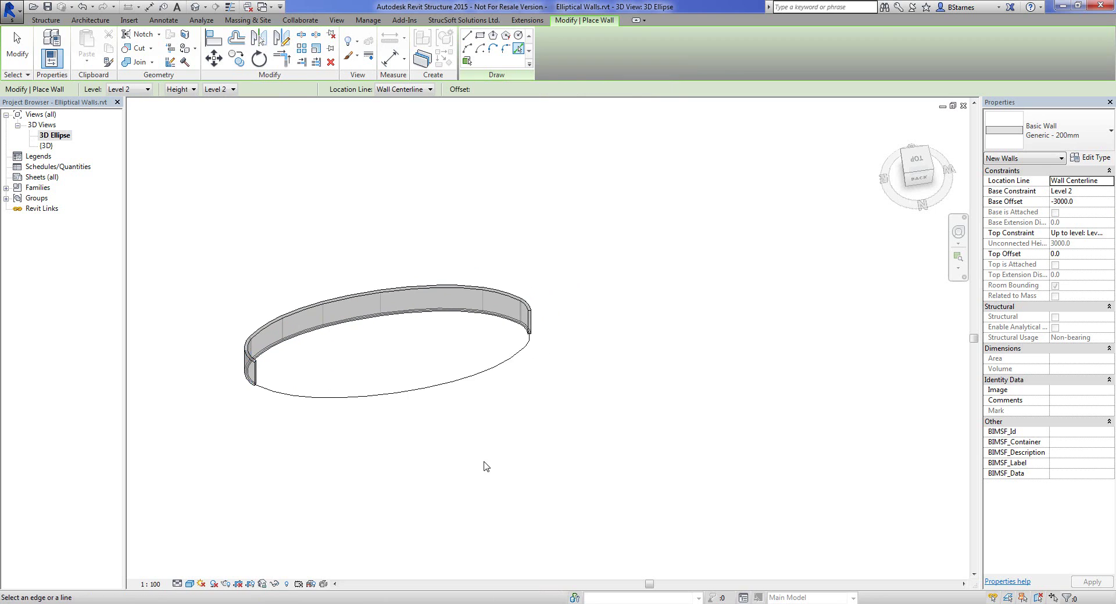
key(Escape)
key(Escape)
click(525, 317)
shift+middle_drag(585, 349, 366, 291)
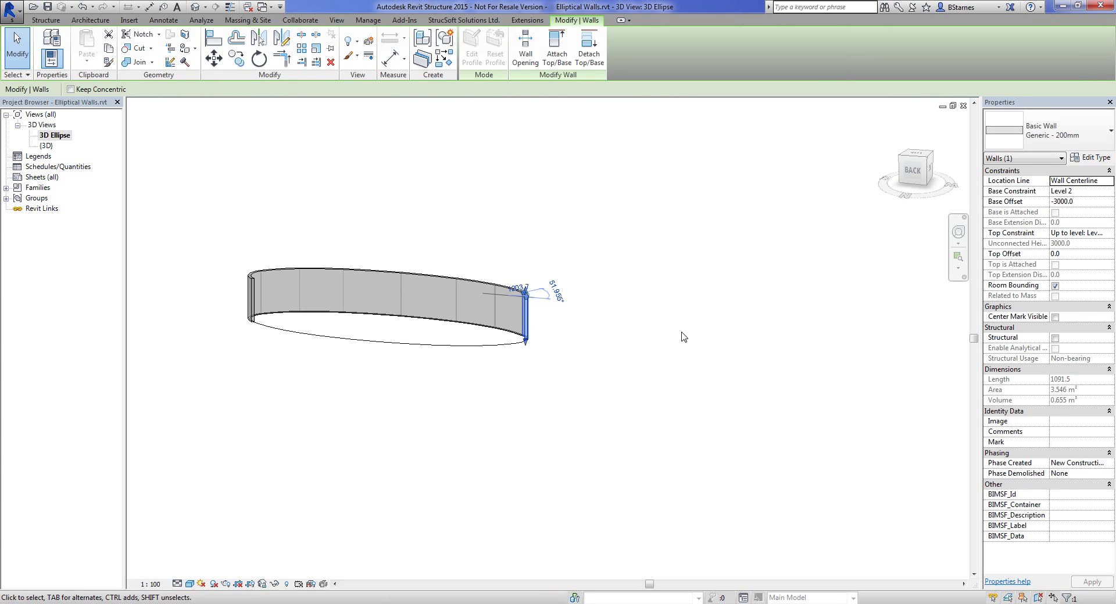
Window-select all nine wall segments and frame them with MWF Pro Wall Quick Create.
drag(630, 304, 229, 191)
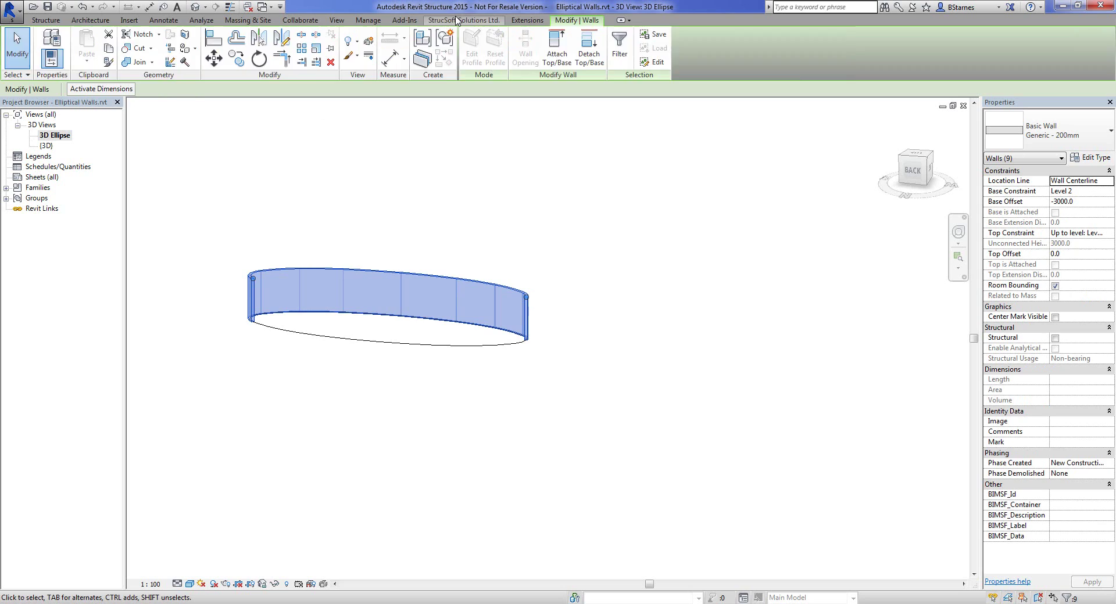
click(457, 20)
click(269, 62)
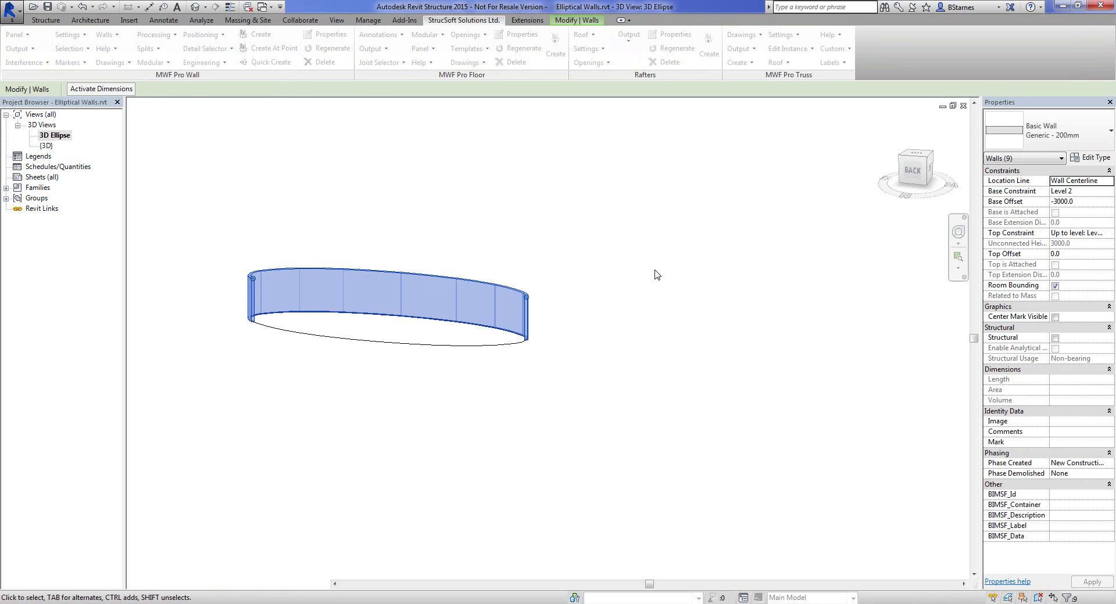
shift+middle_drag(620, 292, 189, 365)
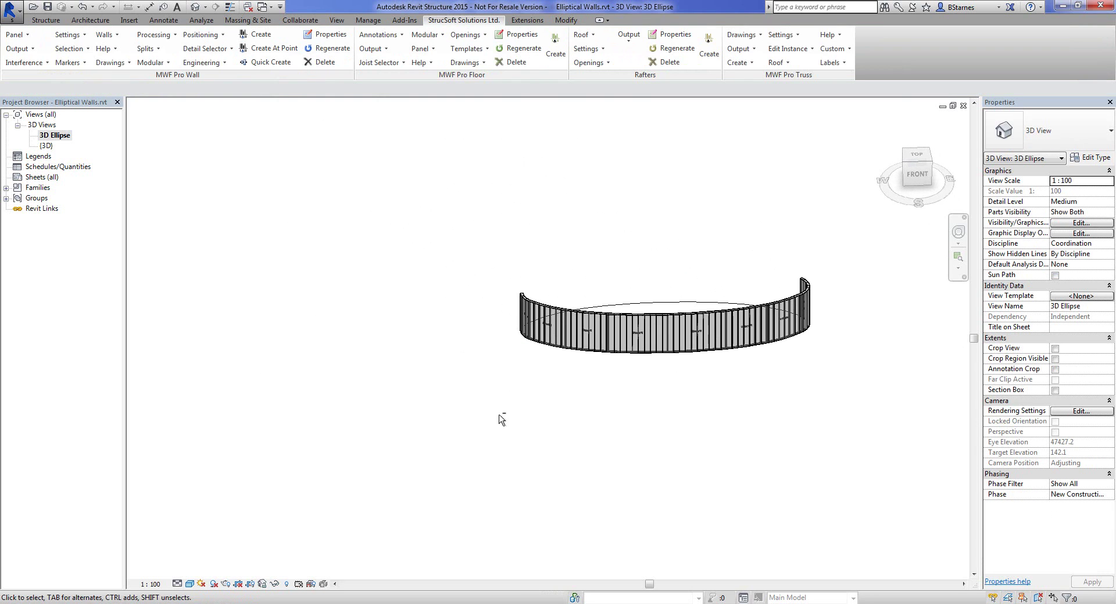
shift+middle_drag(501, 420, 217, 385)
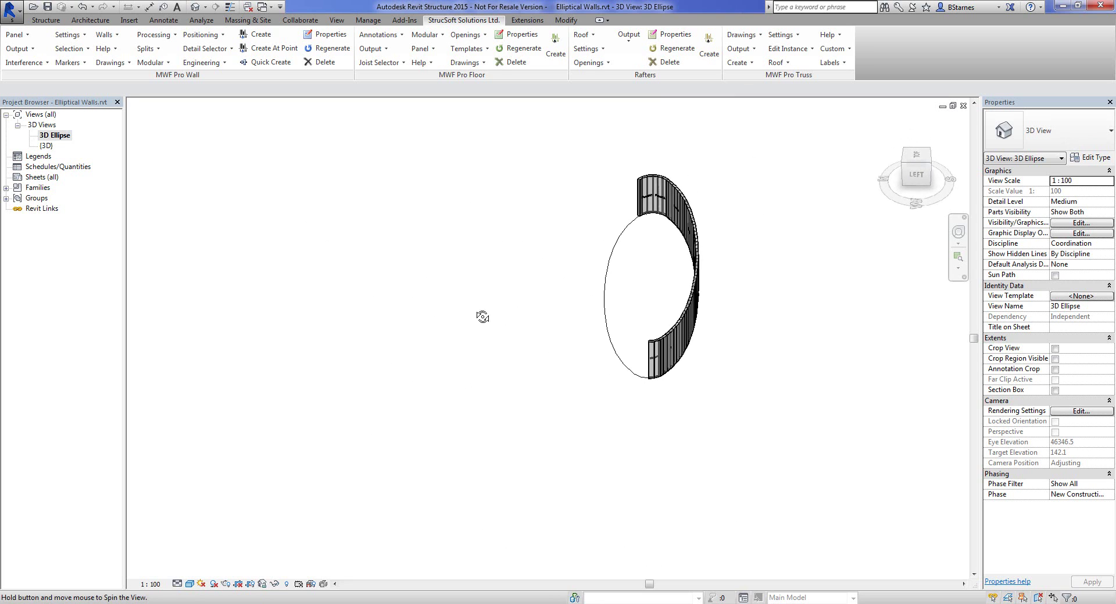
shift+middle_drag(482, 317, 242, 269)
scroll(811, 382, up, 2)
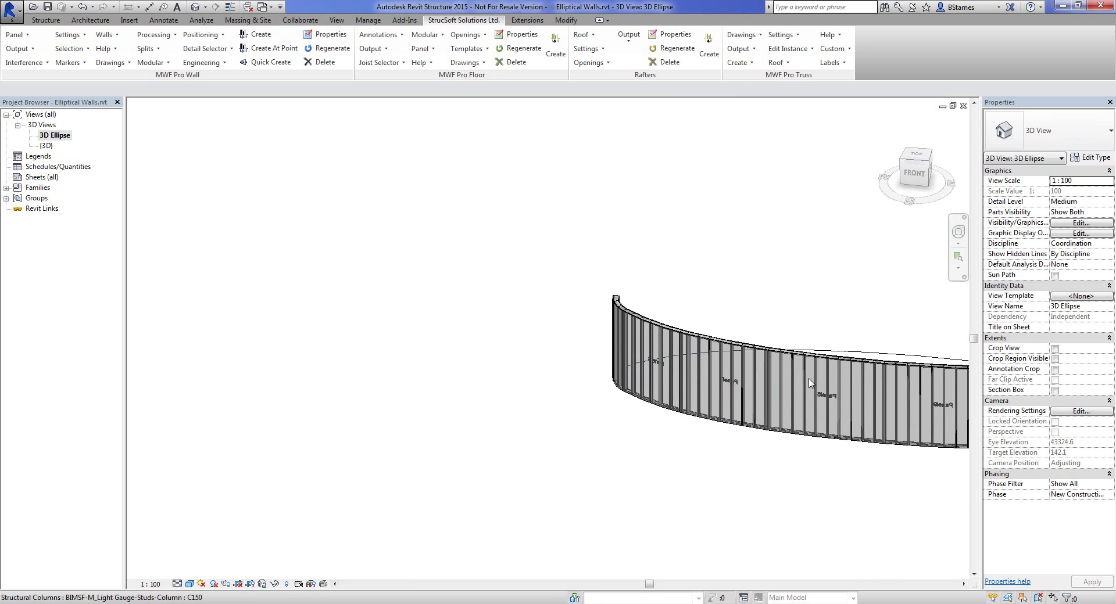
middle_drag(833, 475, 506, 365)
scroll(707, 318, down, 2)
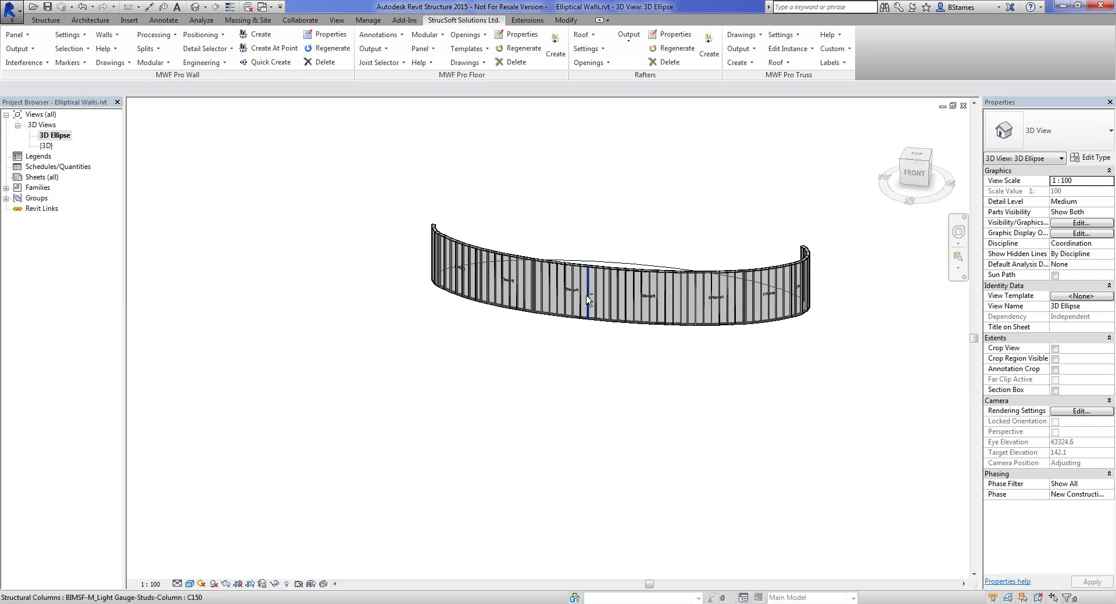
shift+middle_drag(708, 318, 826, 351)
shift+middle_drag(846, 448, 760, 446)
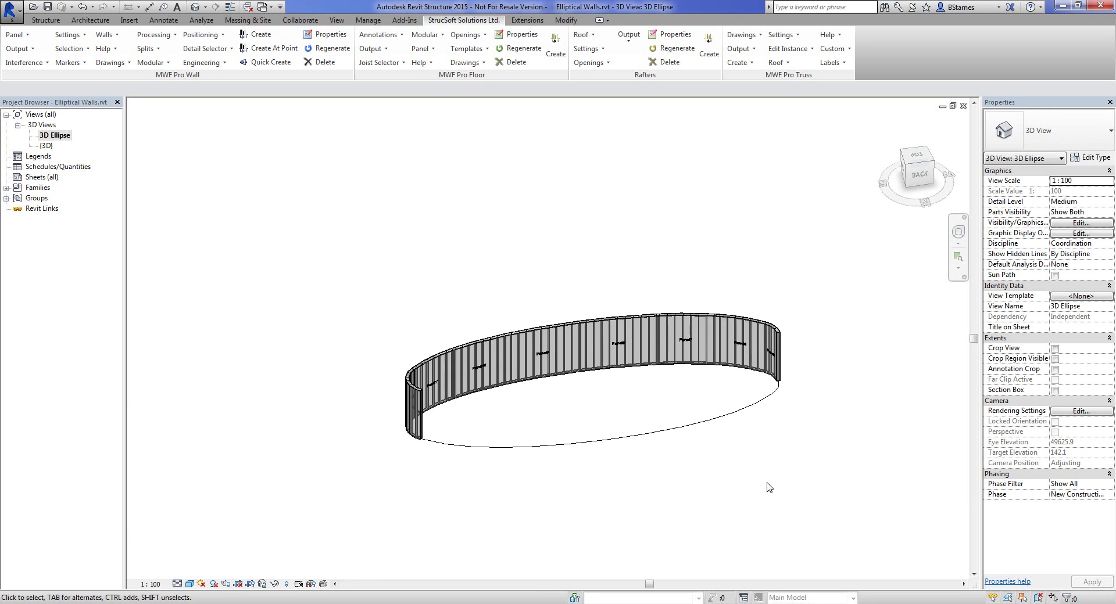